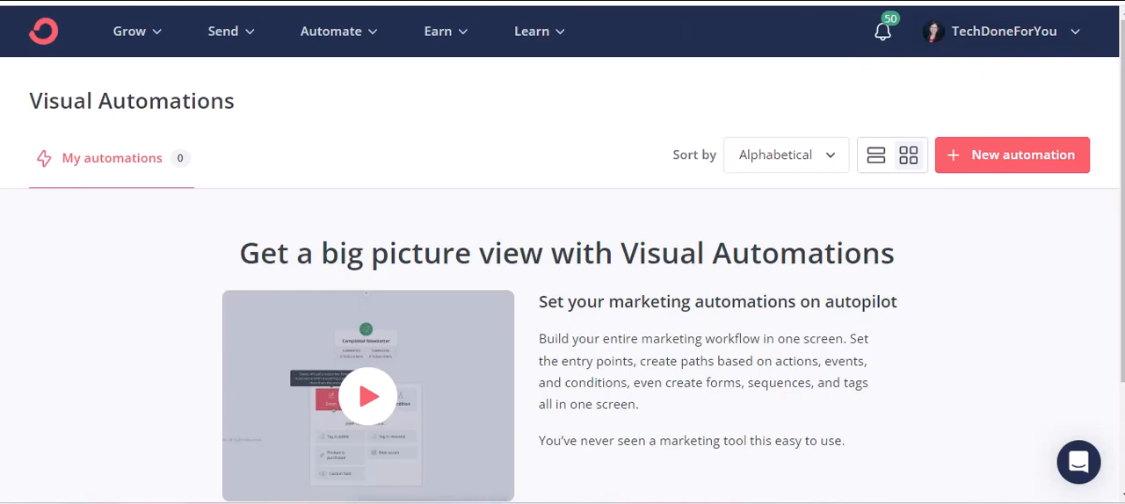
left_click(231, 1)
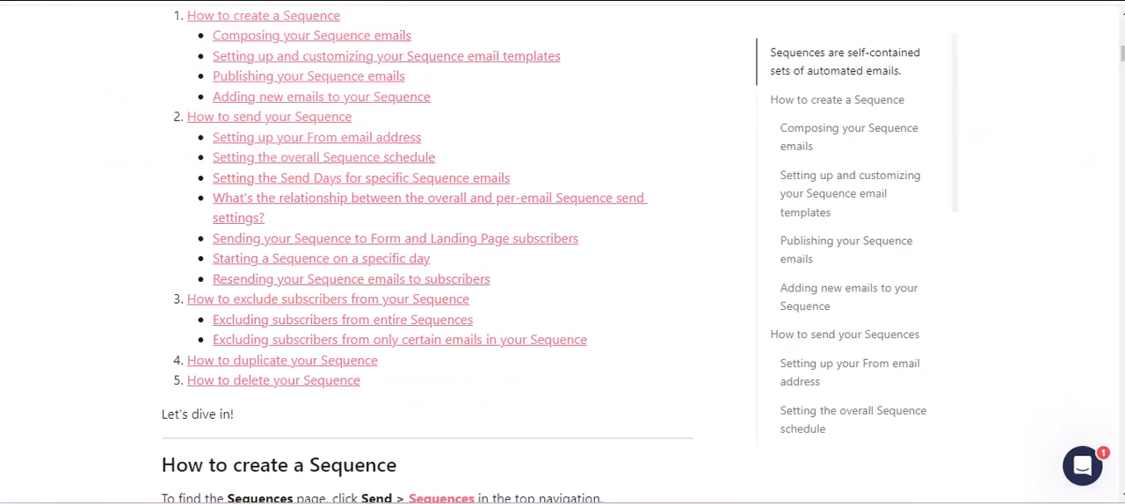
key("ctrl+shift+Tab")
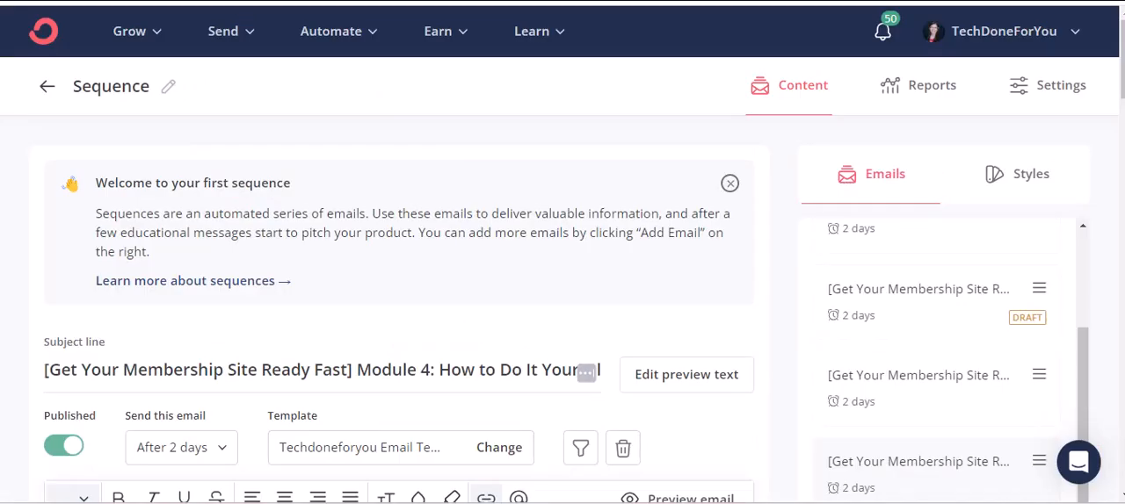
type("tech")
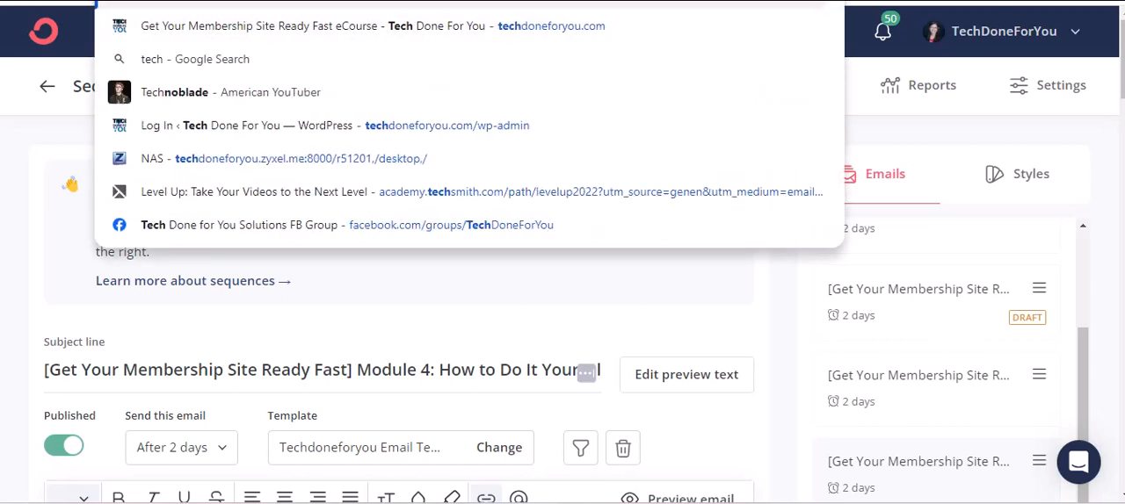
type("doneforyou.com/")
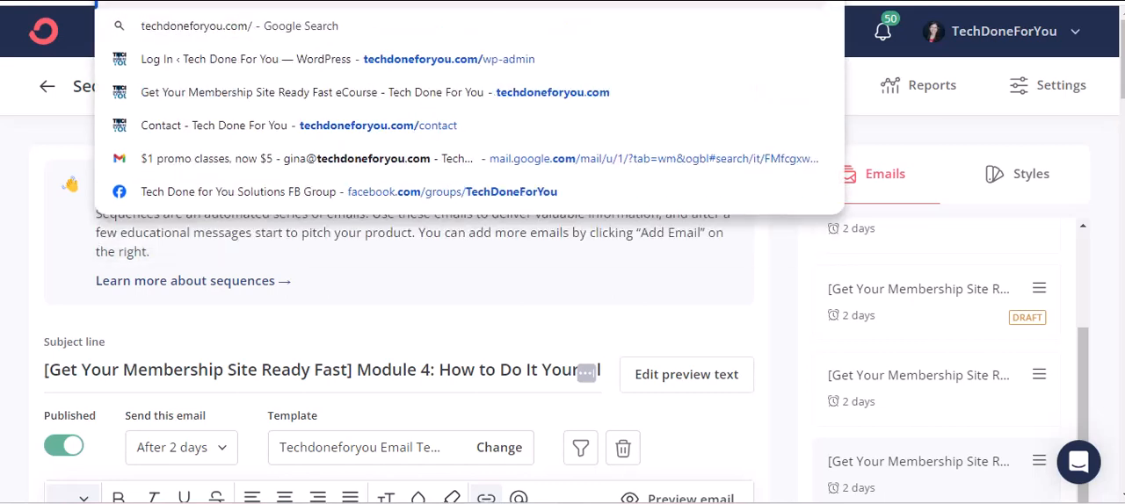
key("Escape")
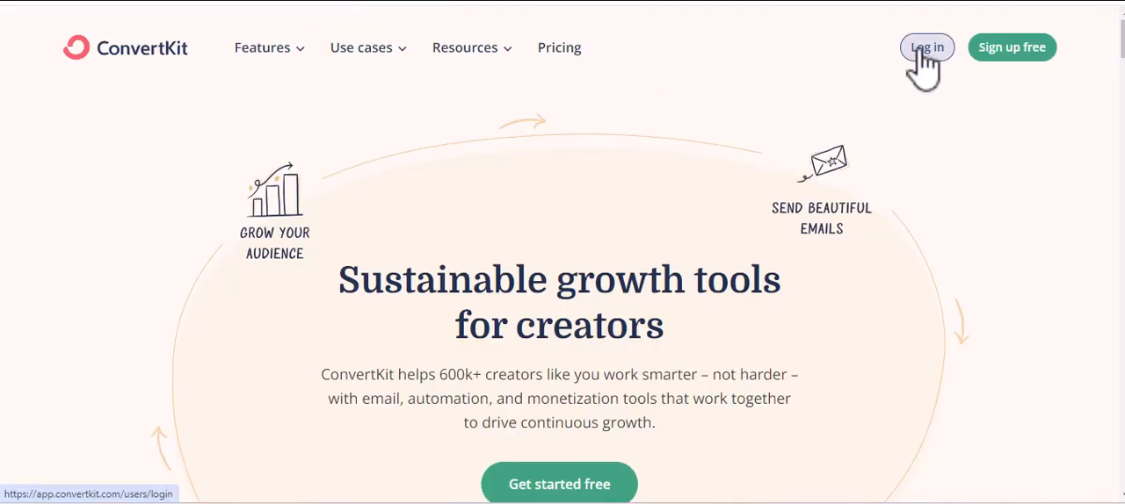
Log in to the ConvertKit account and open the Visual Automations page.
left_click(927, 47)
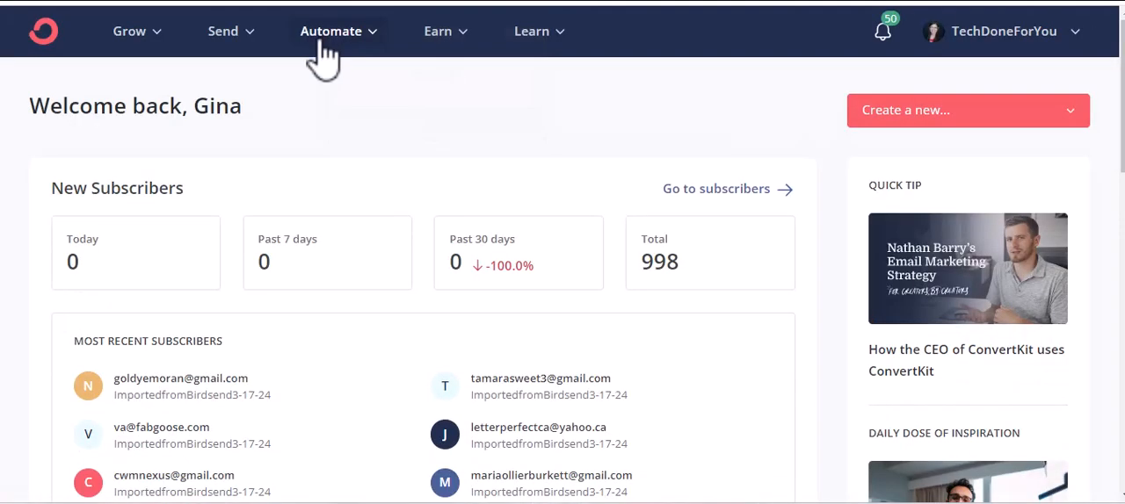
left_click(324, 40)
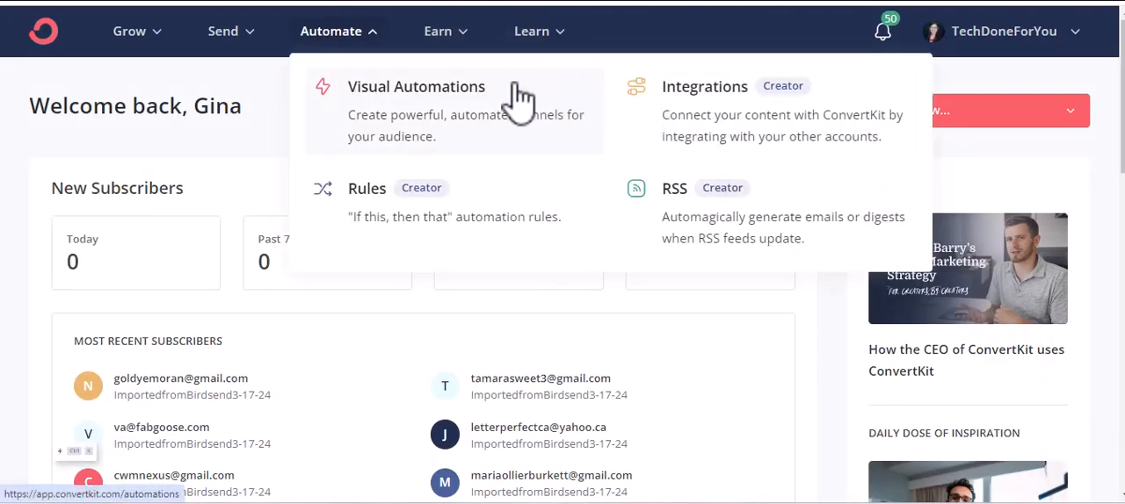
left_click(463, 98)
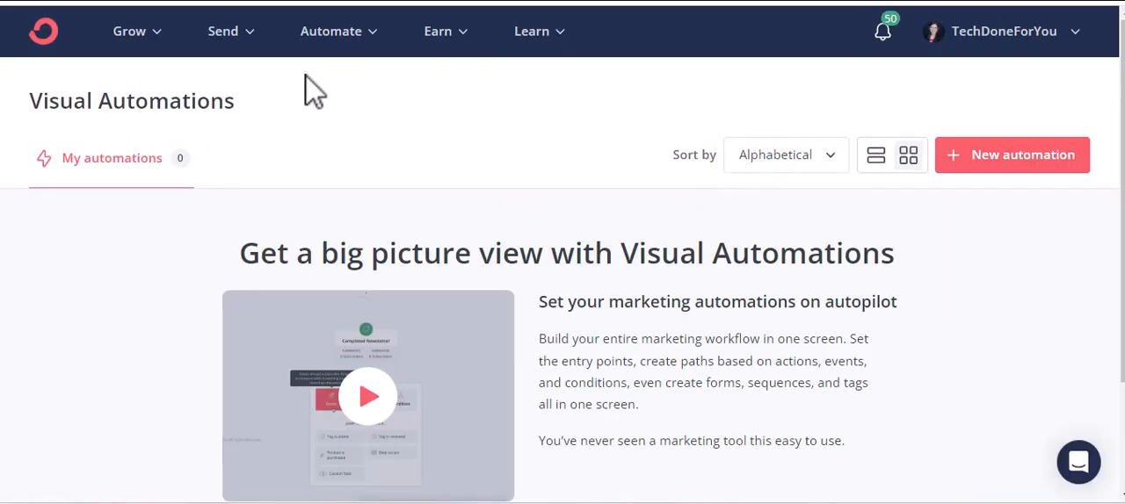
scroll(238, 132, "down", 5)
scroll(481, 209, "up", 5)
left_click(142, 40)
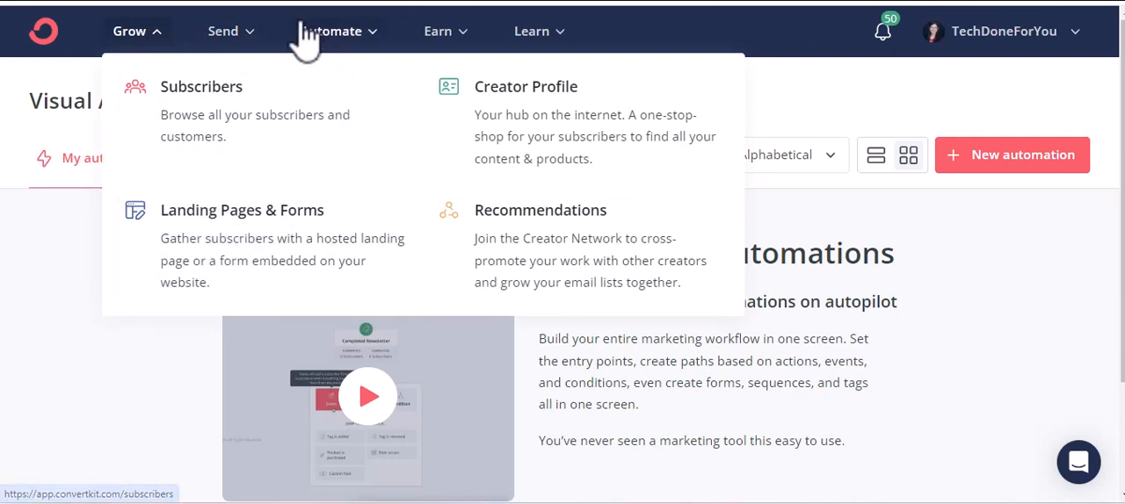
left_click(244, 42)
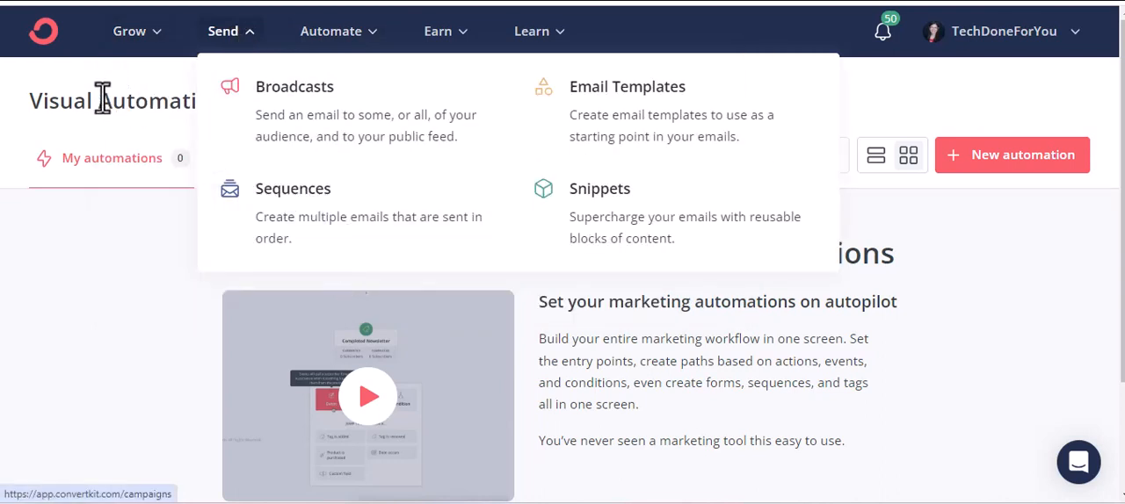
Create a new visual automation that starts when a subscriber joins the "Get Your Membership Site Ready Fast" form.
left_click(1039, 174)
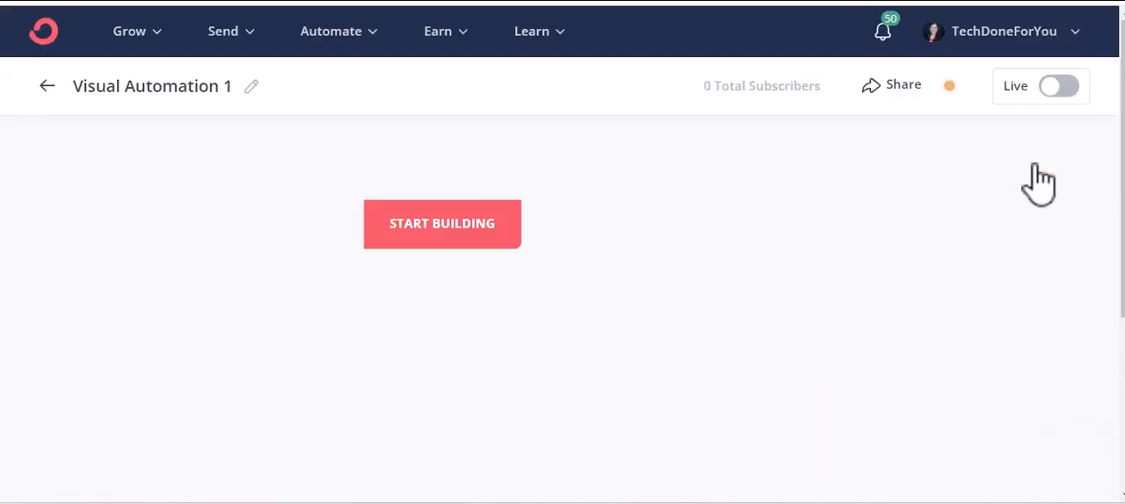
left_click(481, 231)
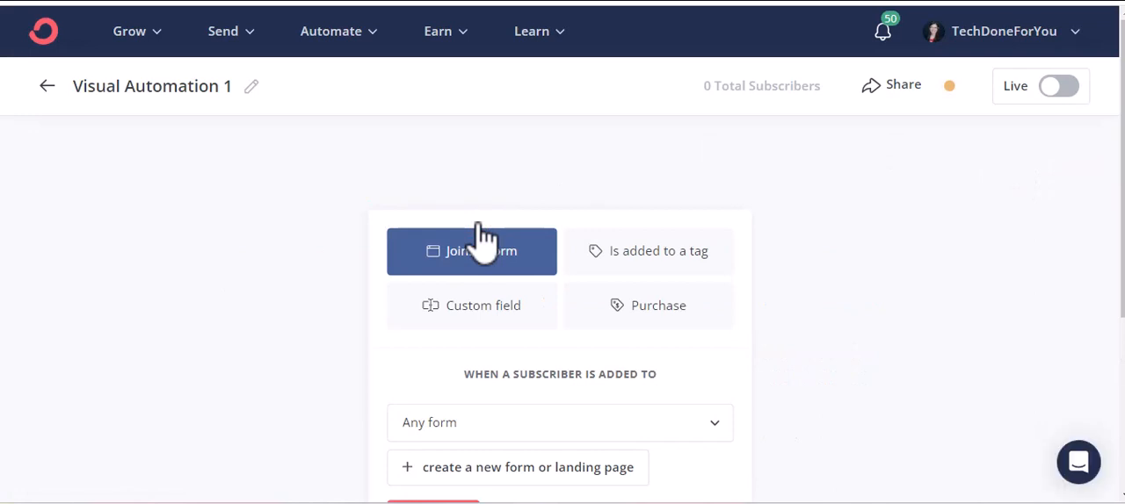
scroll(527, 221, "down", 1)
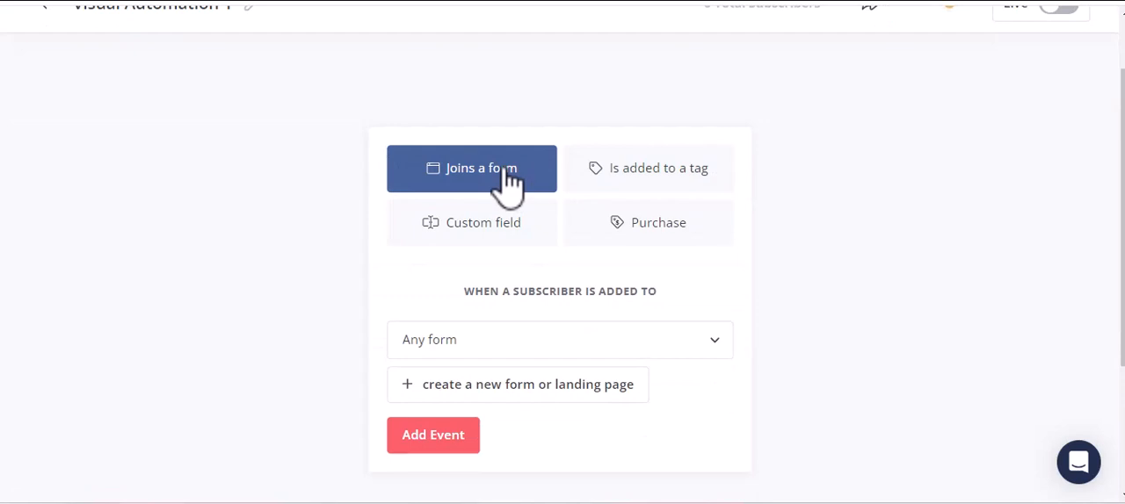
left_click(533, 350)
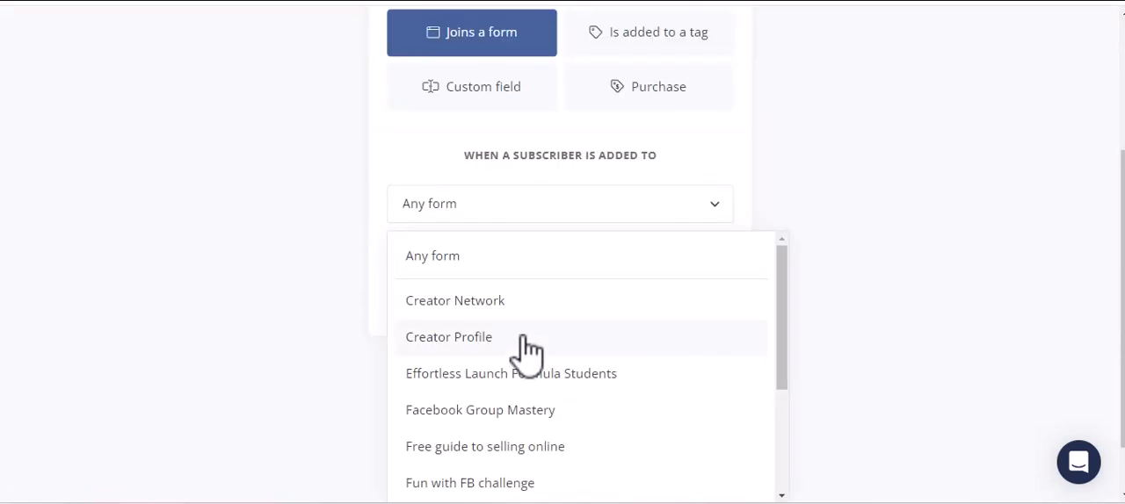
scroll(527, 349, "down", 1)
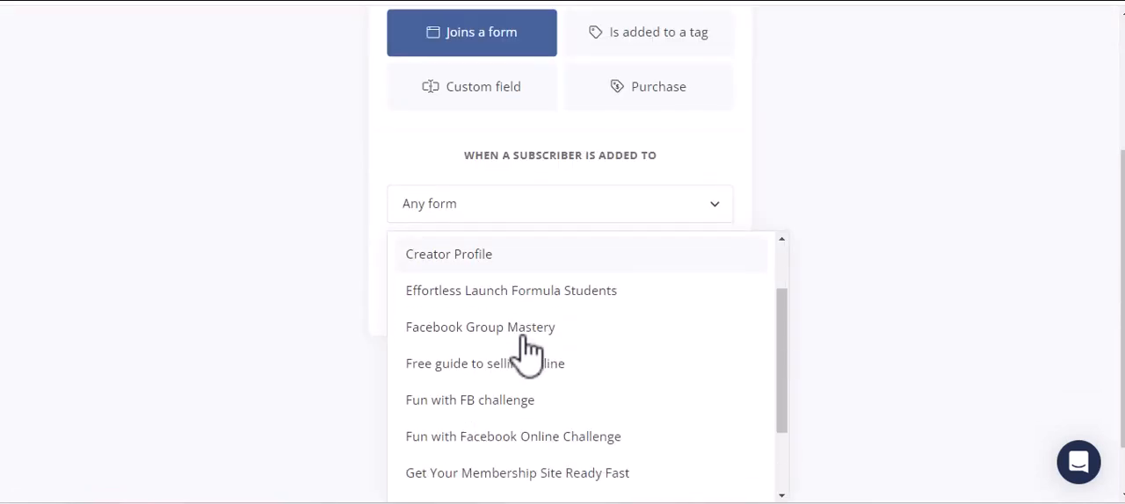
scroll(527, 350, "down", 2)
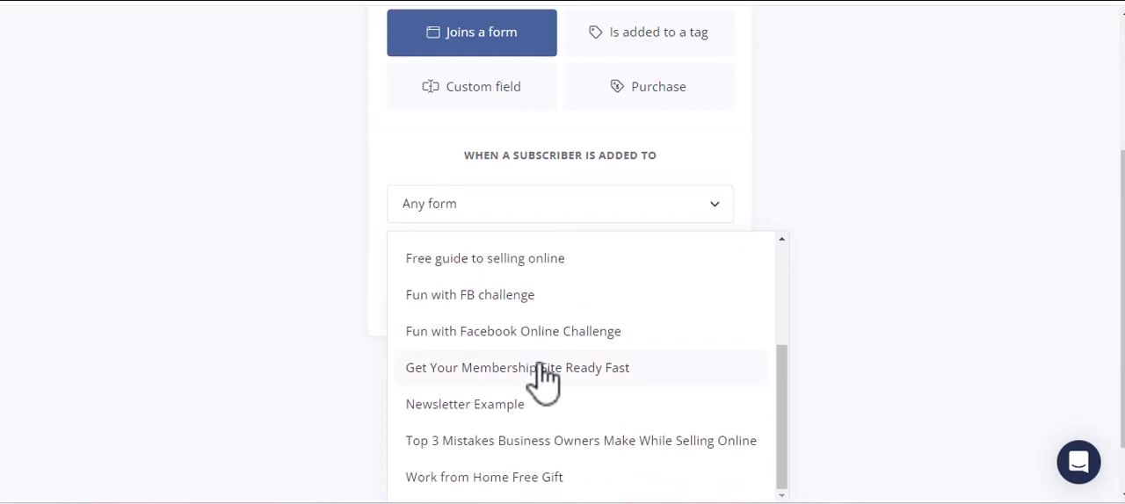
left_click(542, 369)
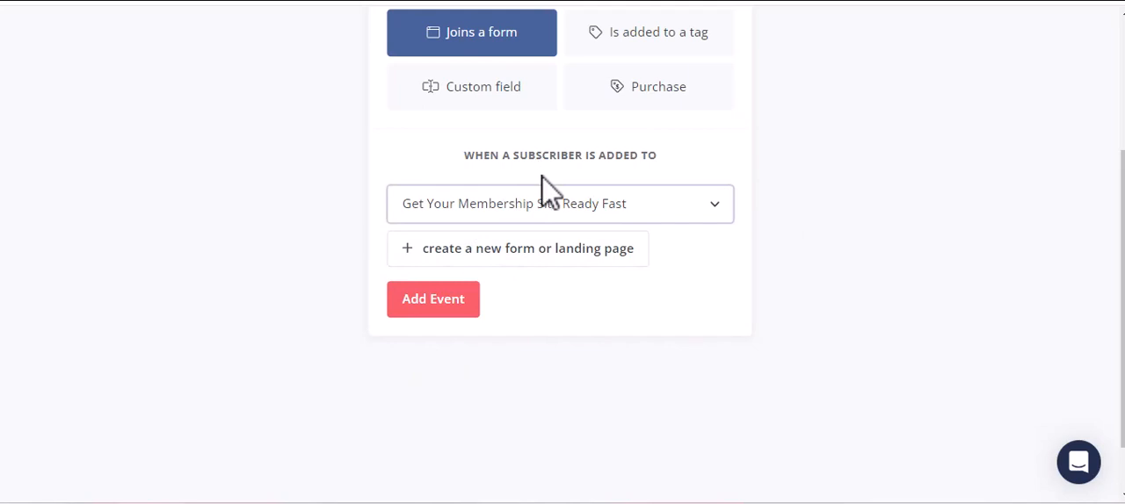
left_click(444, 312)
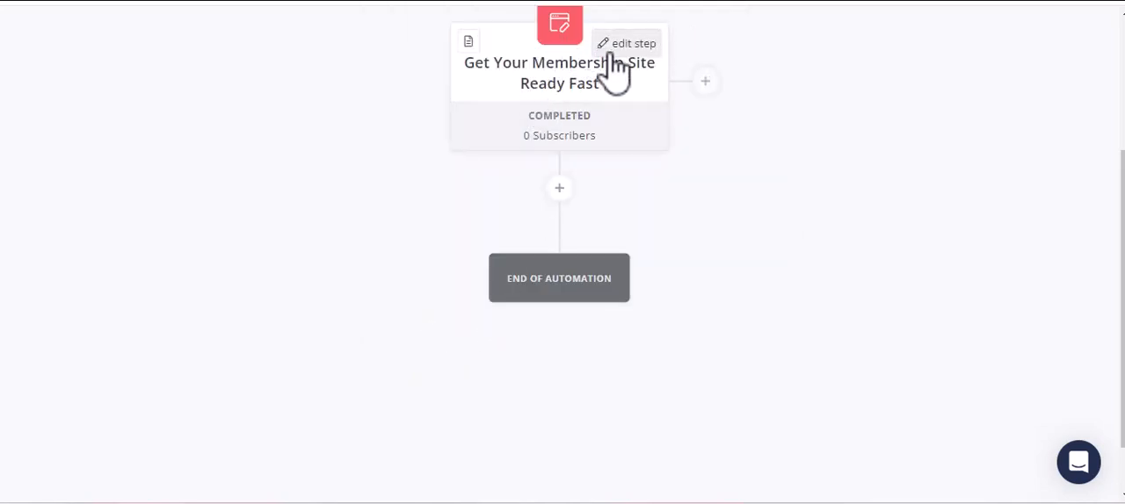
Add an email sequence action below the form event that adds subscribers to the sequence named "Sequence".
left_click(560, 190)
scroll(592, 238, "down", 1)
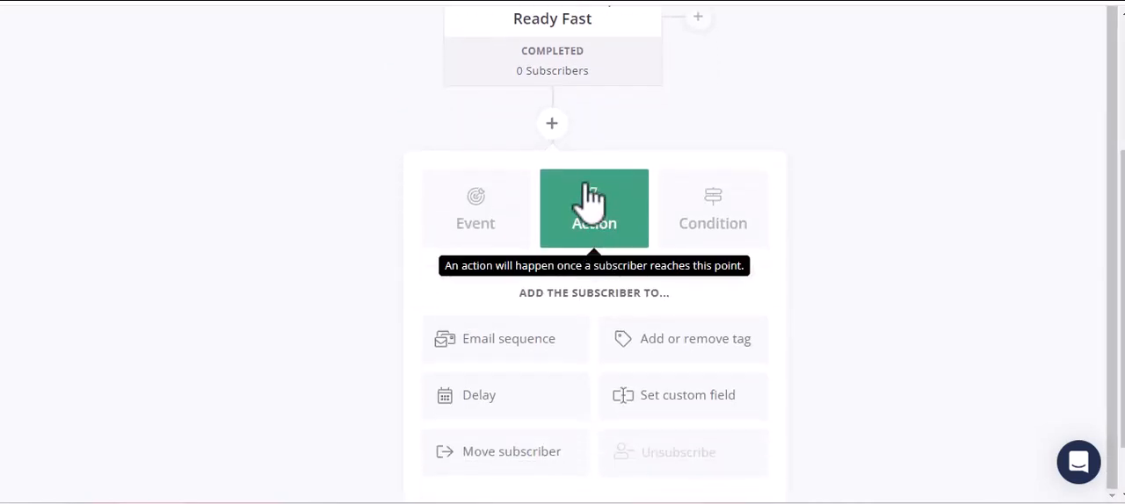
scroll(554, 281, "down", 1)
left_click(498, 288)
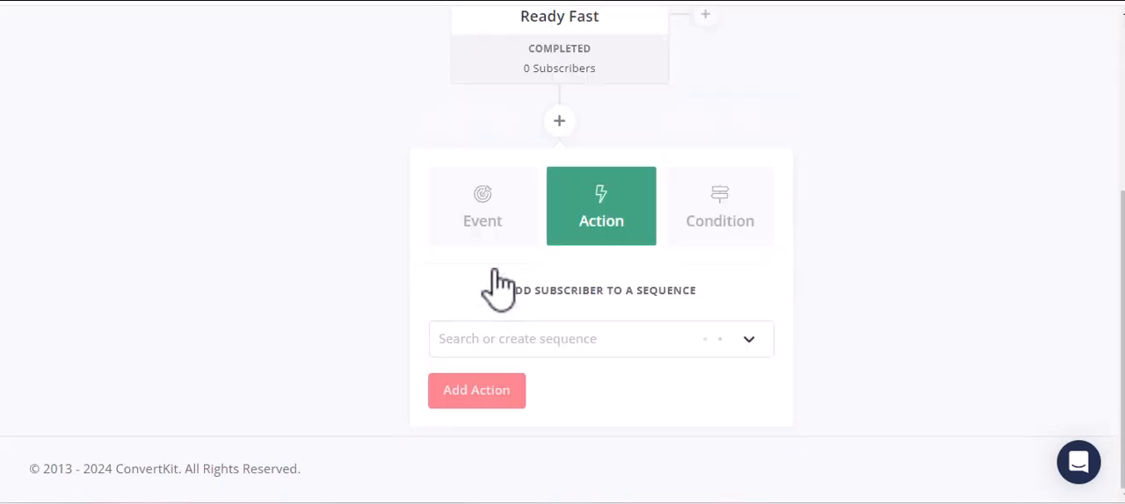
left_click(539, 338)
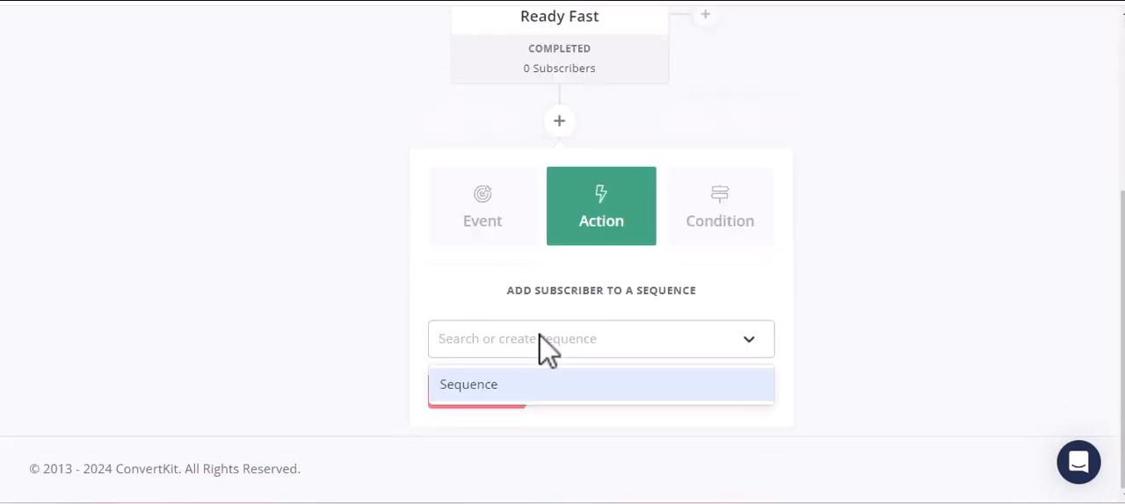
left_click(494, 384)
left_click(507, 337)
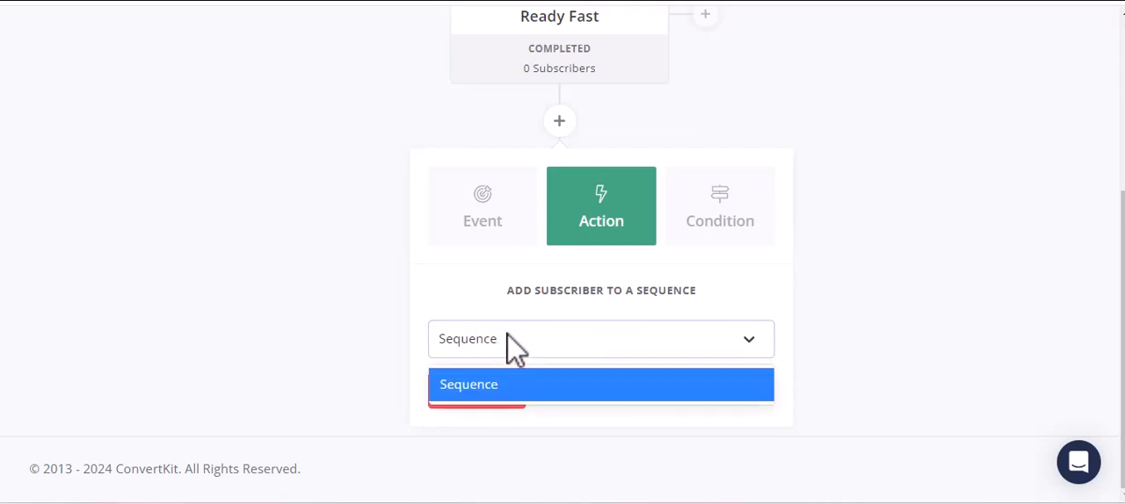
left_click(508, 384)
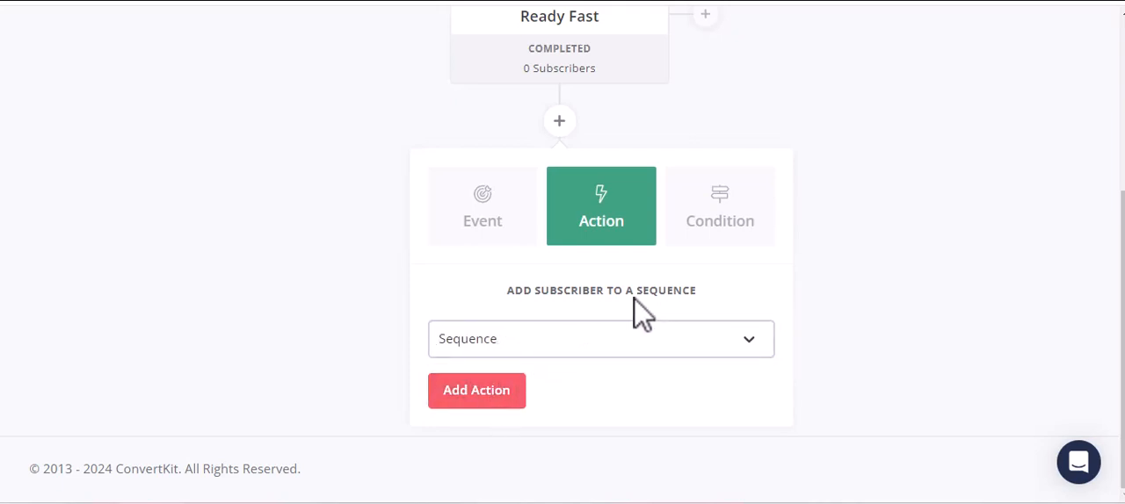
left_click(615, 340)
left_click(510, 387)
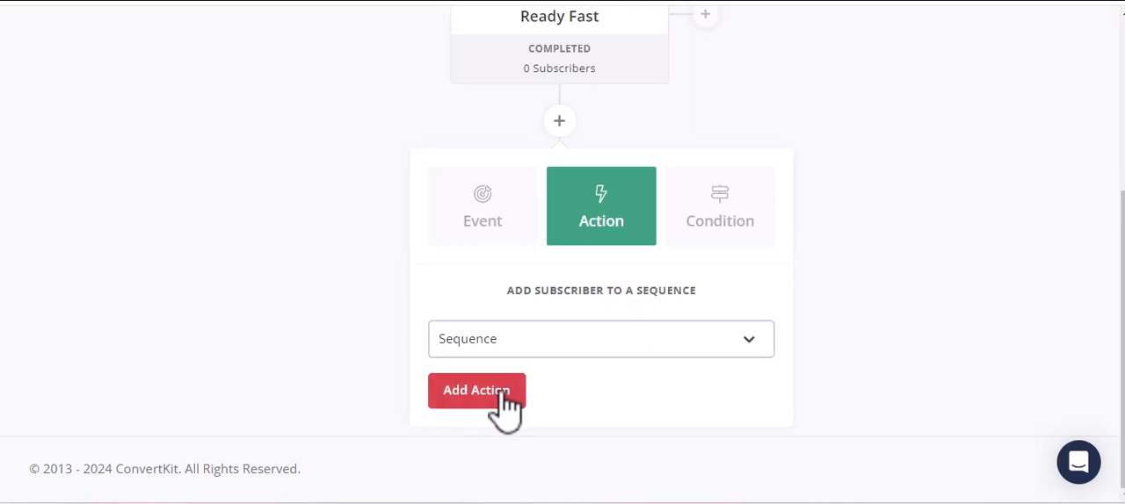
left_click(506, 404)
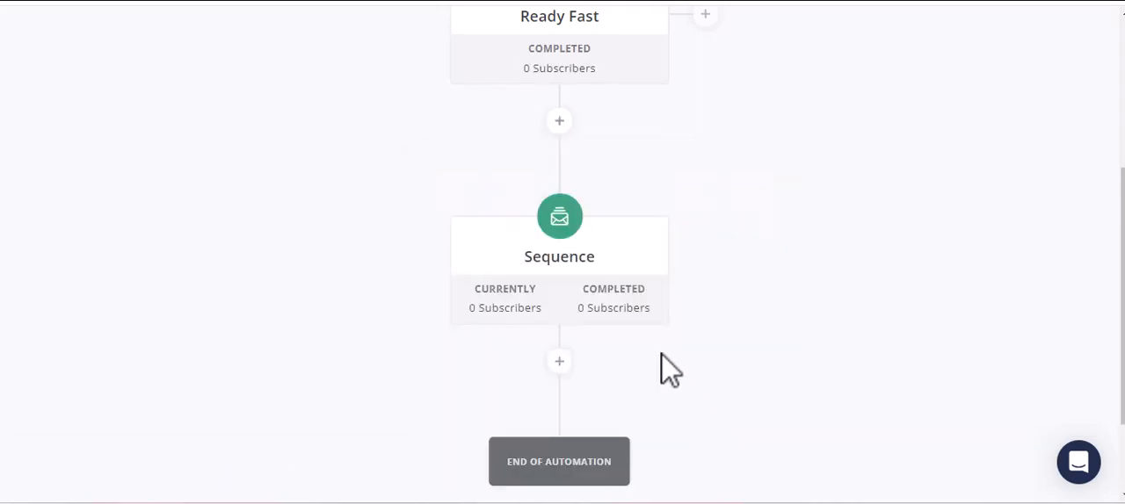
Edit the email sequence action in the automation and update it with "Sequence" still selected.
left_click(626, 243)
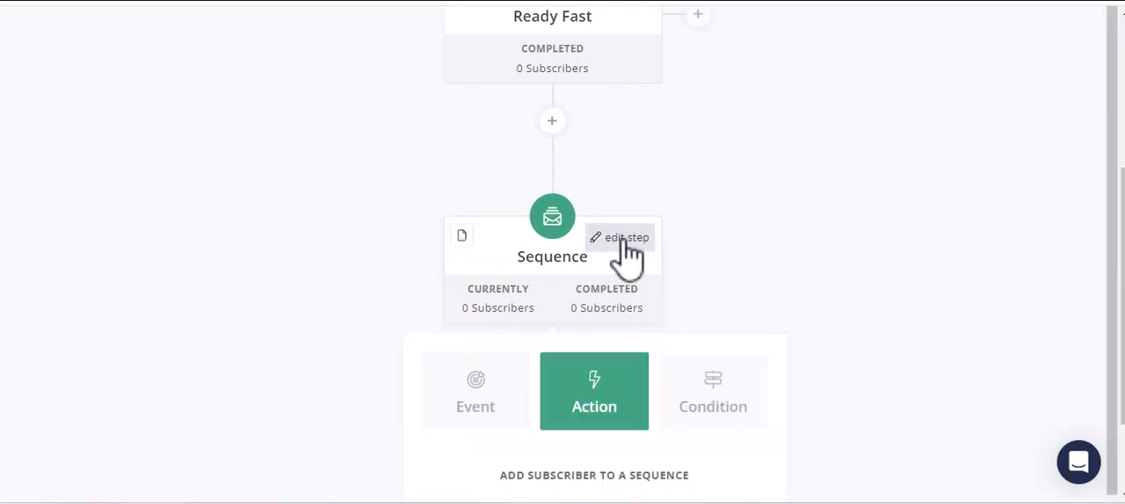
scroll(628, 387, "down", 3)
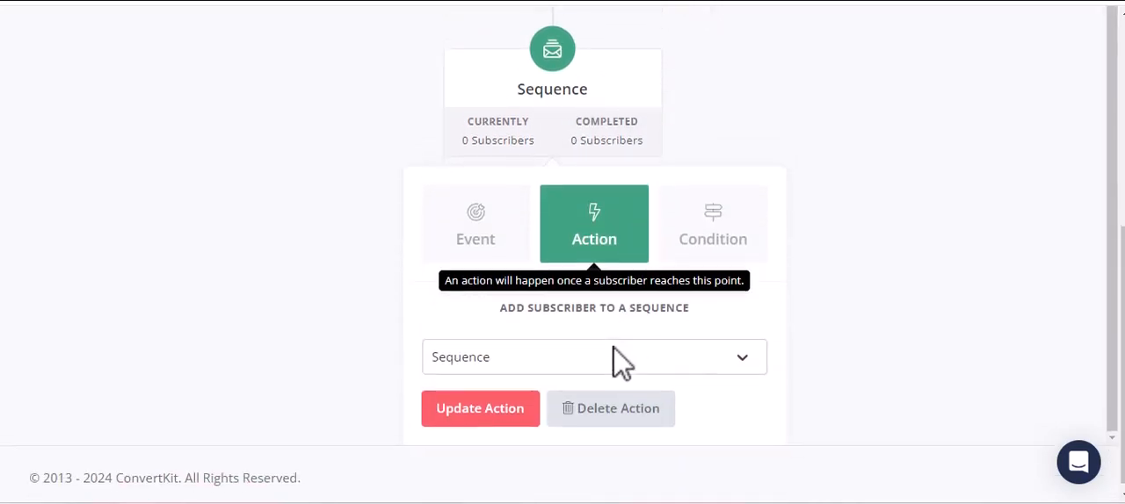
left_click(557, 351)
left_click(552, 356)
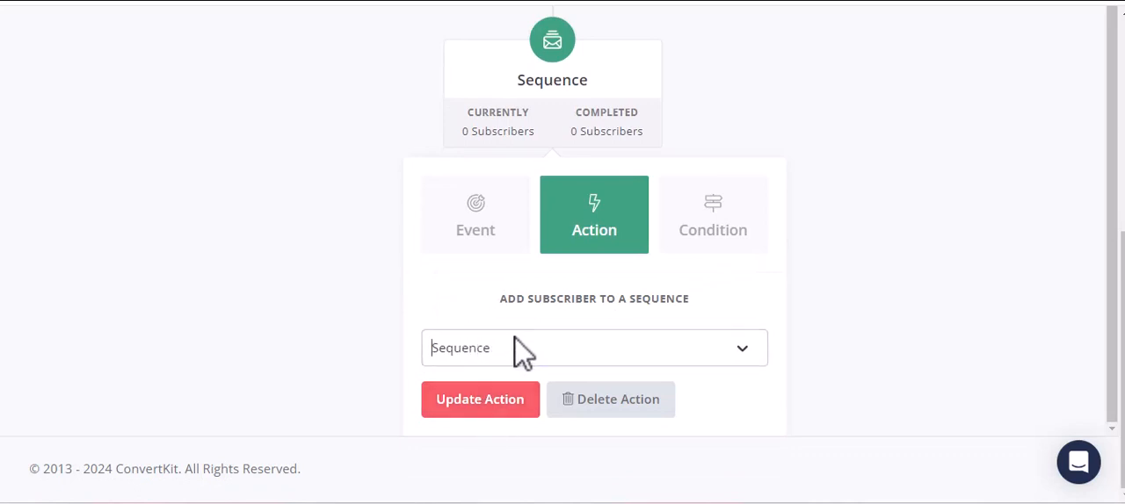
left_click(514, 415)
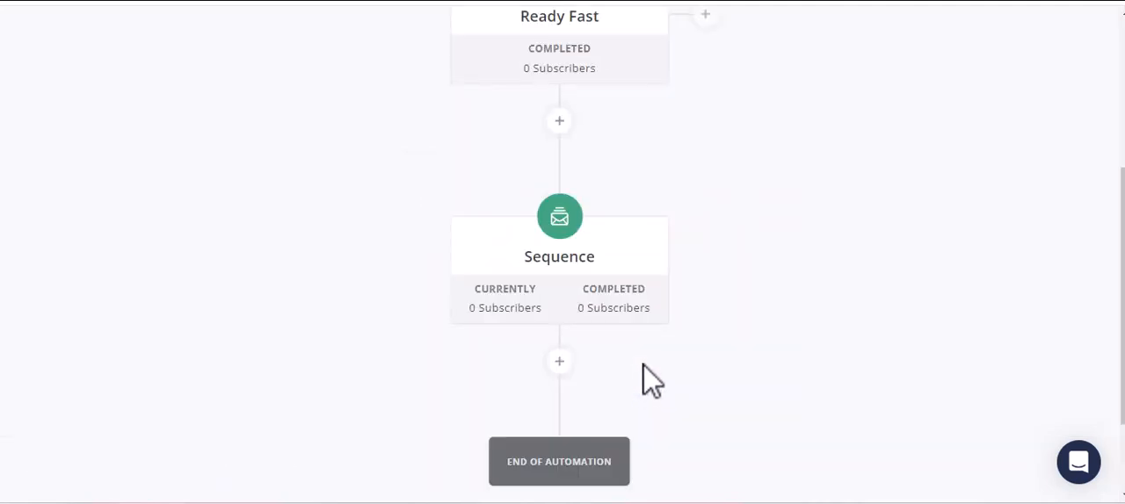
scroll(624, 345, "down", 1)
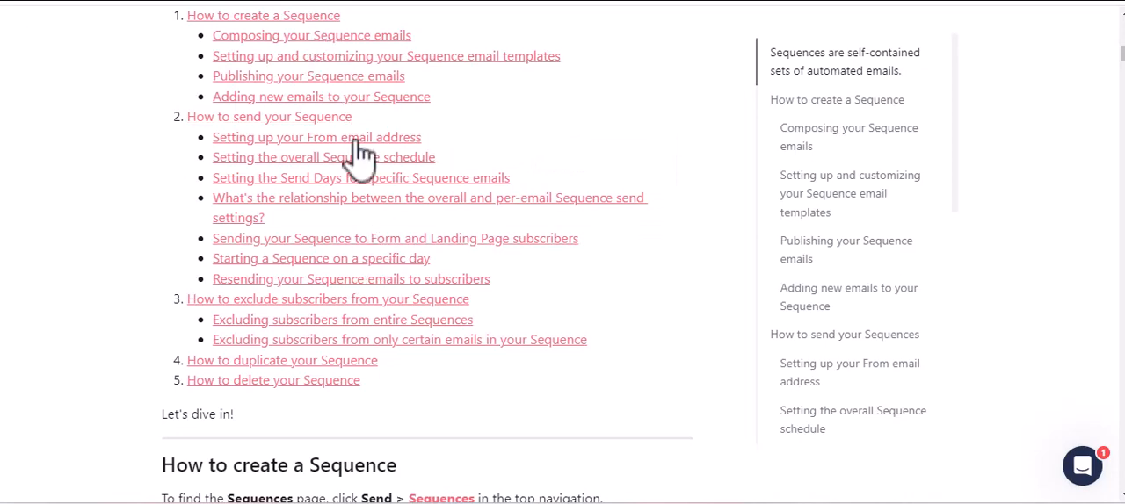
scroll(339, 189, "up", 3)
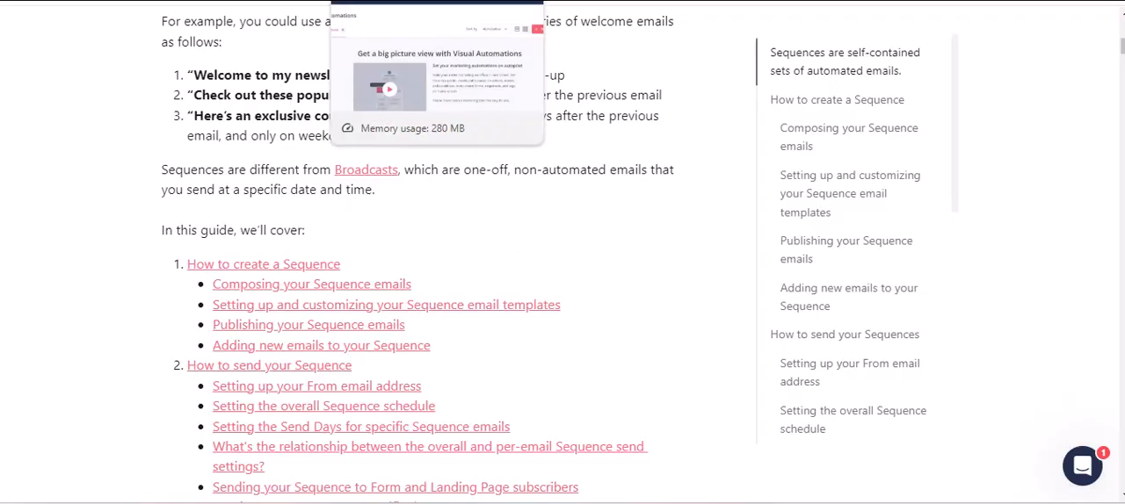
Open the existing email sequence named "Sequence" from the account's Sequences page.
left_click(396, 1)
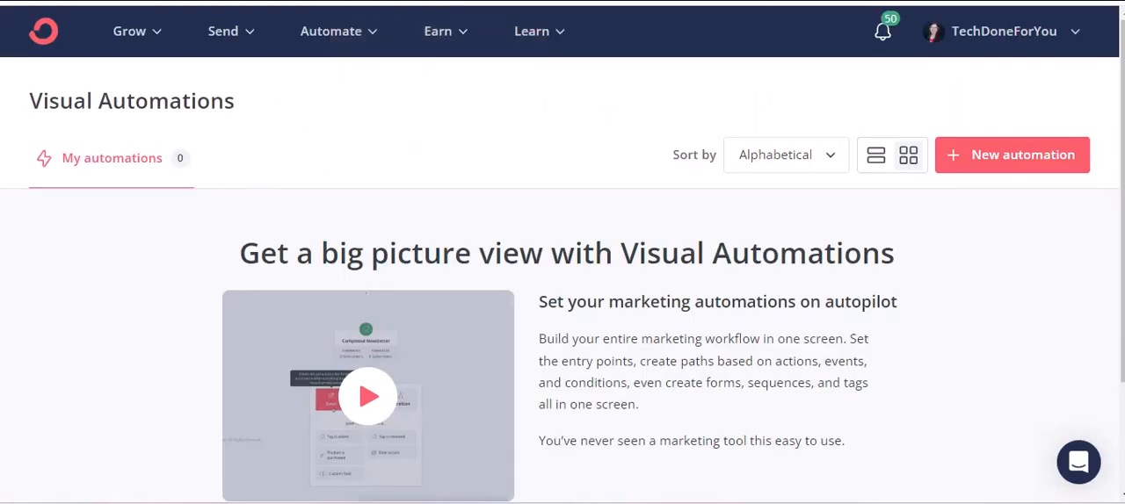
left_click(342, 34)
left_click(232, 40)
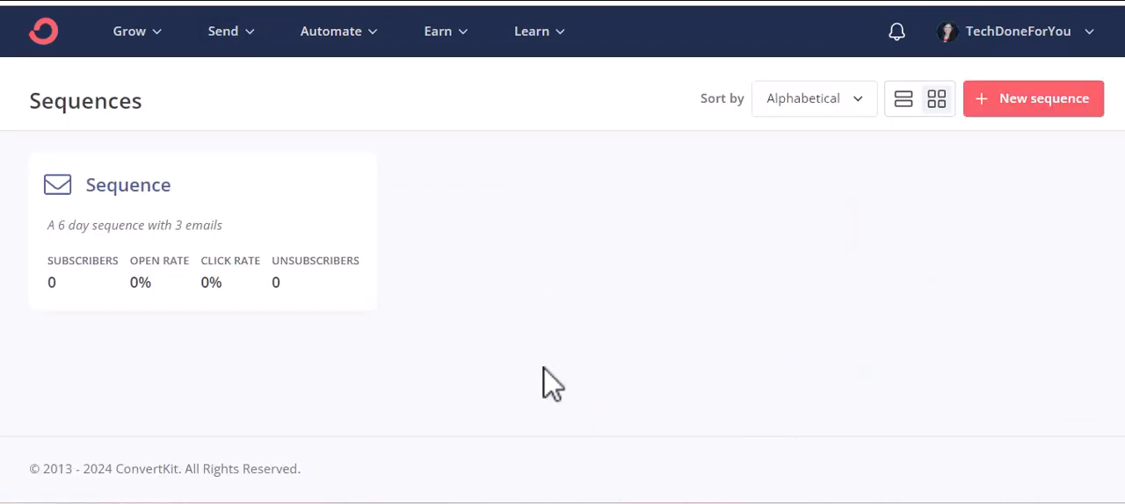
left_click(166, 208)
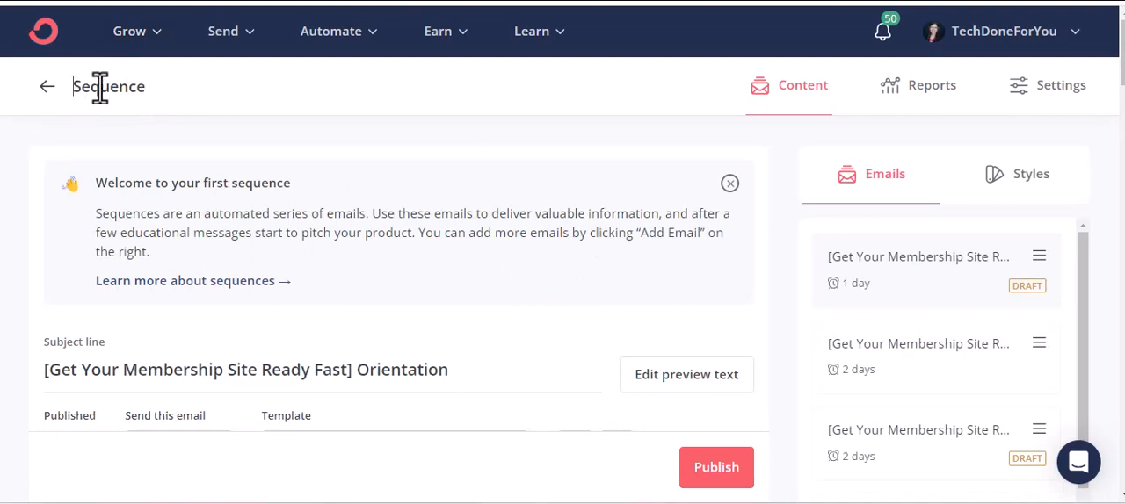
Rename the sequence as "Get Your Membership Site Ready Fast Sequence".
type("our Mem")
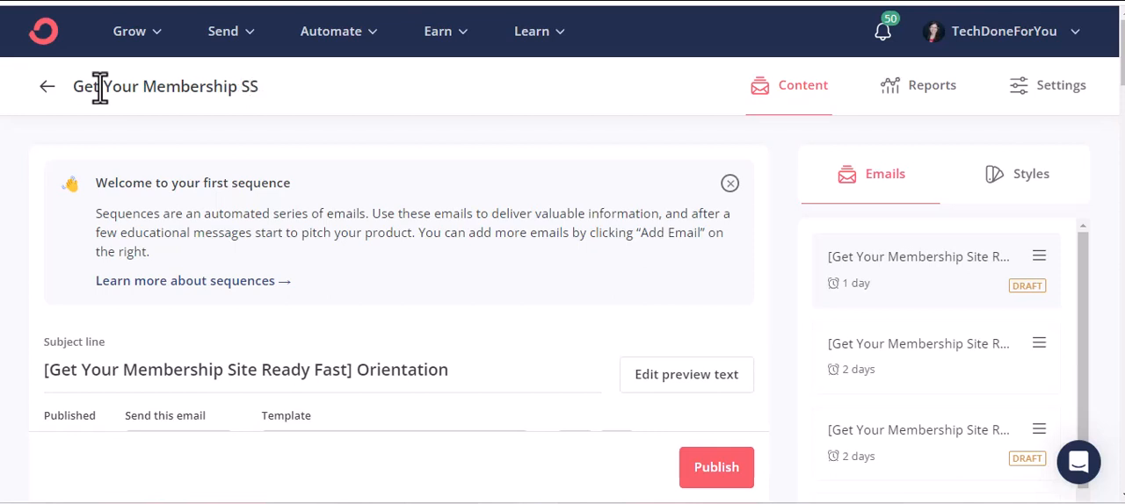
type("bership Site Ready Fast")
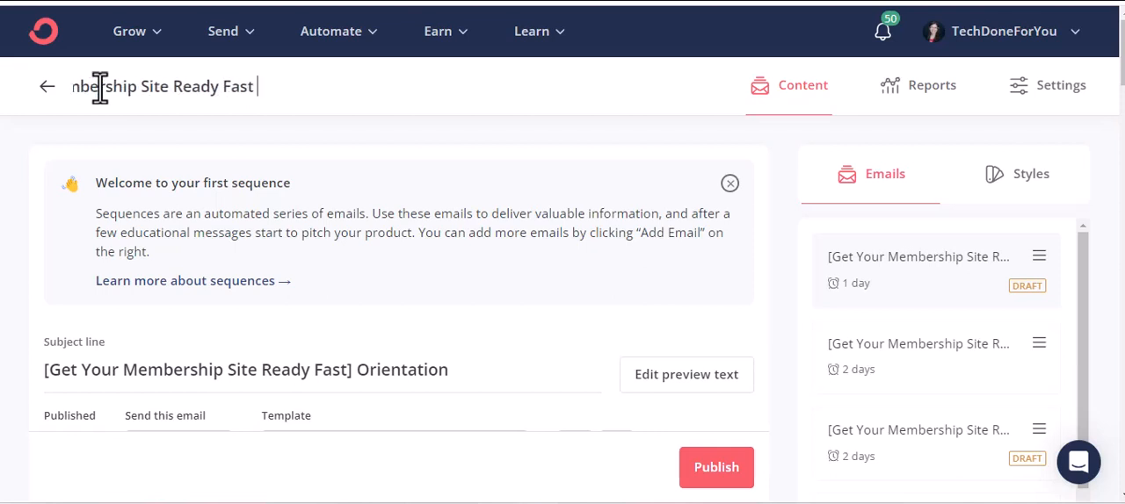
left_click(386, 124)
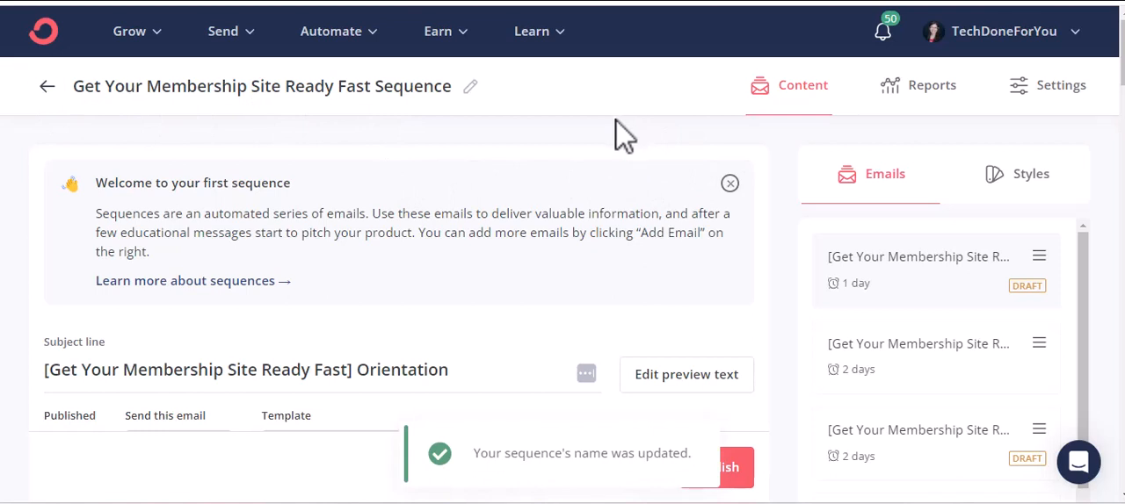
Review the sequence's list of emails and read through the content of the Orientation email.
scroll(440, 171, "down", 5)
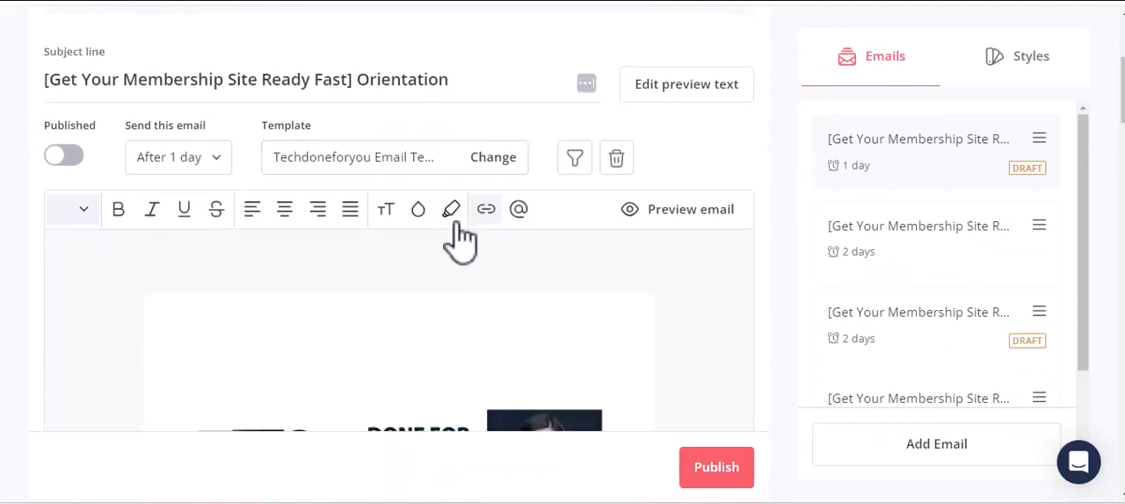
scroll(439, 236, "down", 3)
scroll(398, 219, "up", 1)
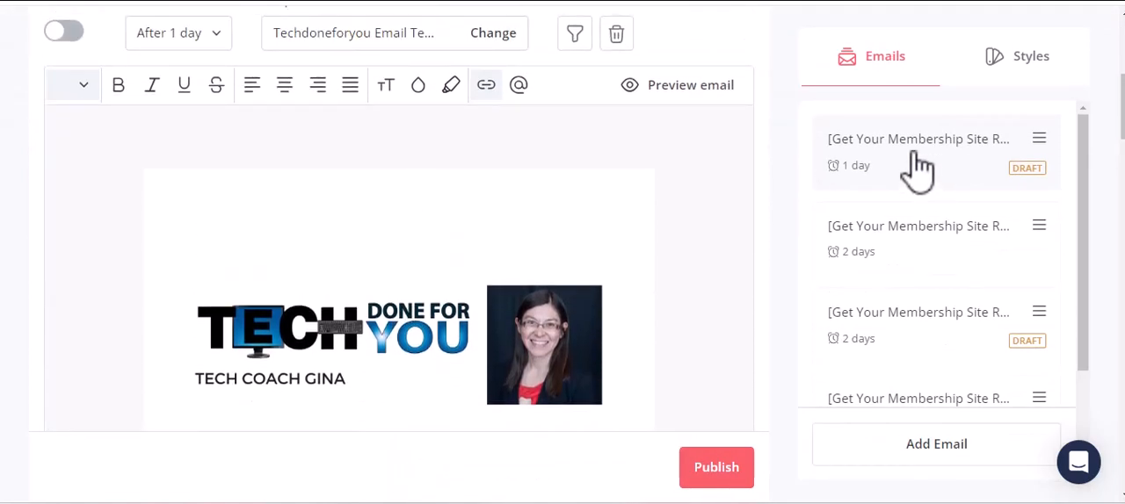
scroll(888, 298, "down", 5)
scroll(891, 308, "up", 6)
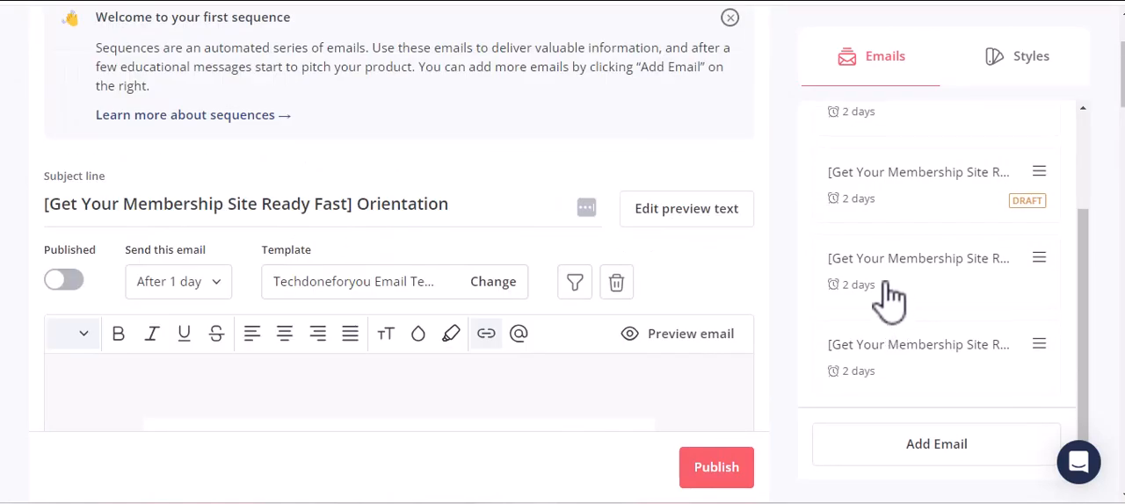
scroll(879, 263, "up", 3)
scroll(663, 200, "up", 2)
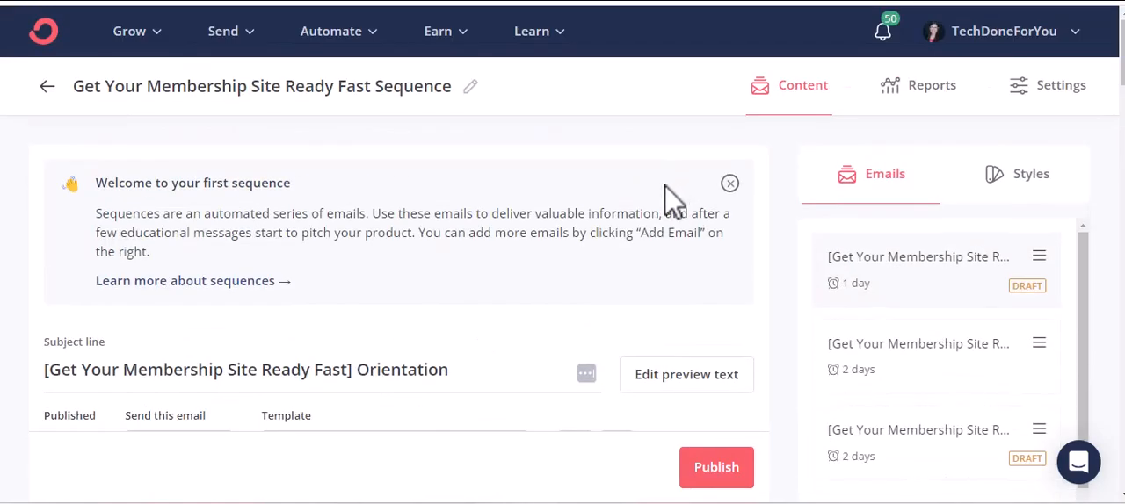
scroll(673, 284, "down", 15)
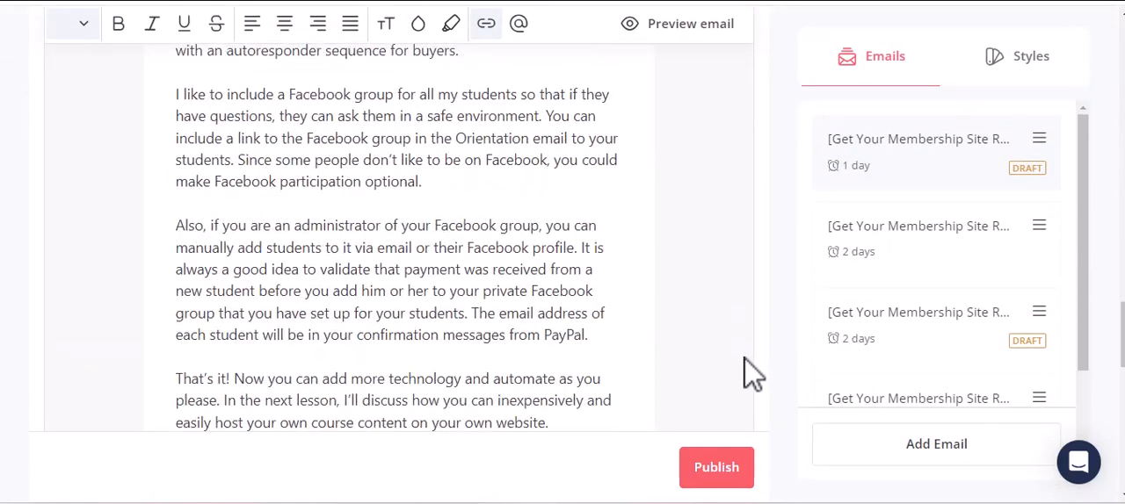
scroll(747, 373, "down", 6)
Update the automation's email sequence action to use "Get Your Membership Site Ready Fast Sequence".
left_click(719, 378)
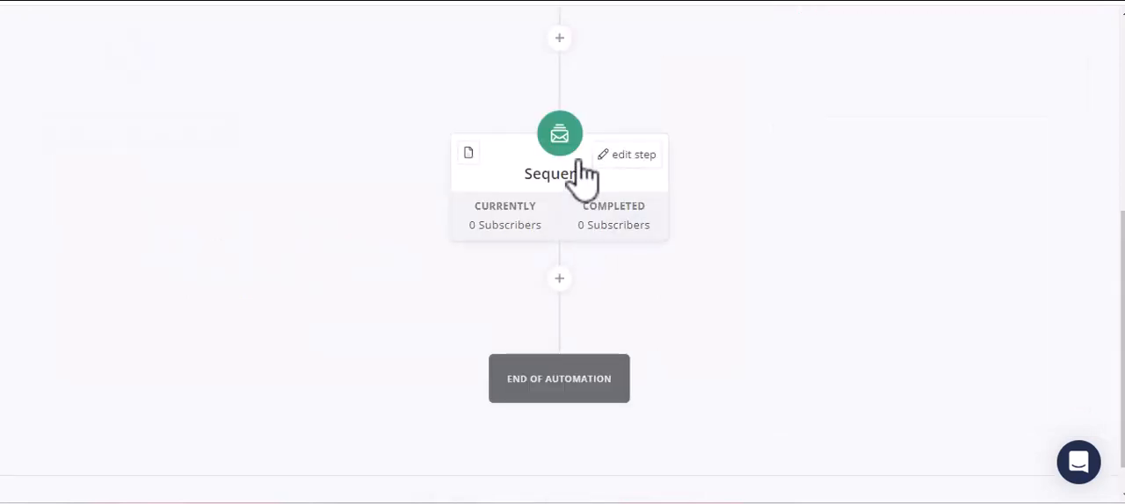
left_click(623, 156)
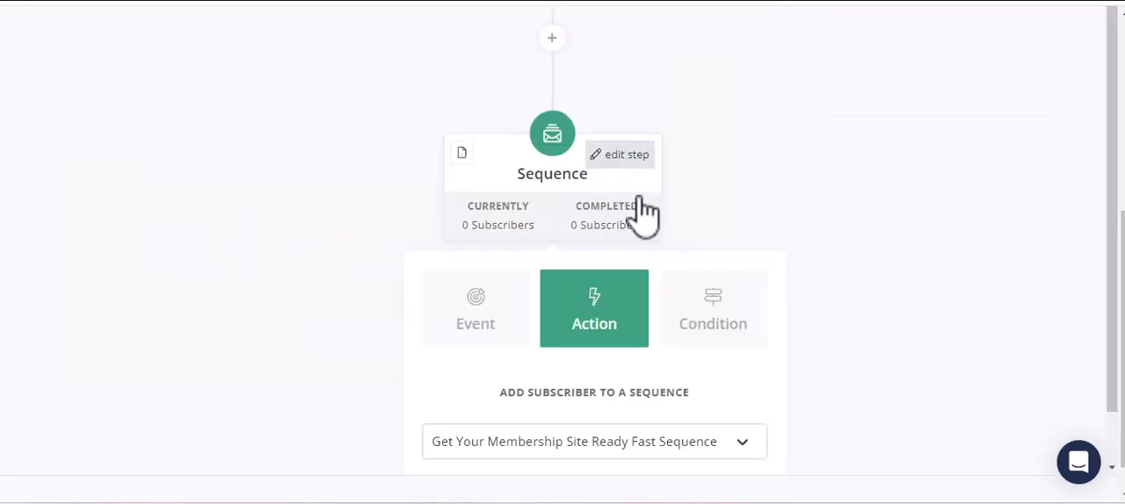
scroll(583, 399, "down", 1)
left_click(572, 396)
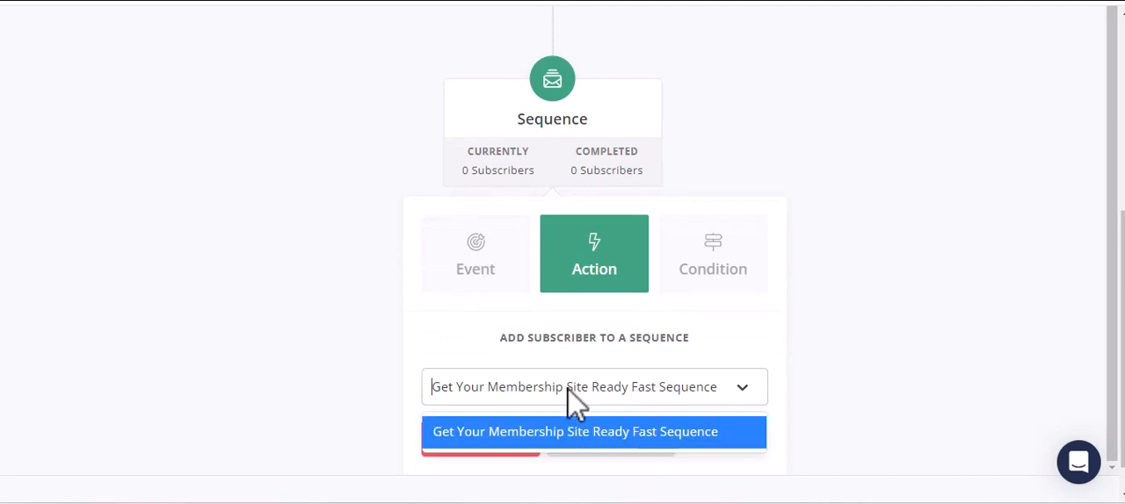
left_click(527, 435)
left_click(491, 447)
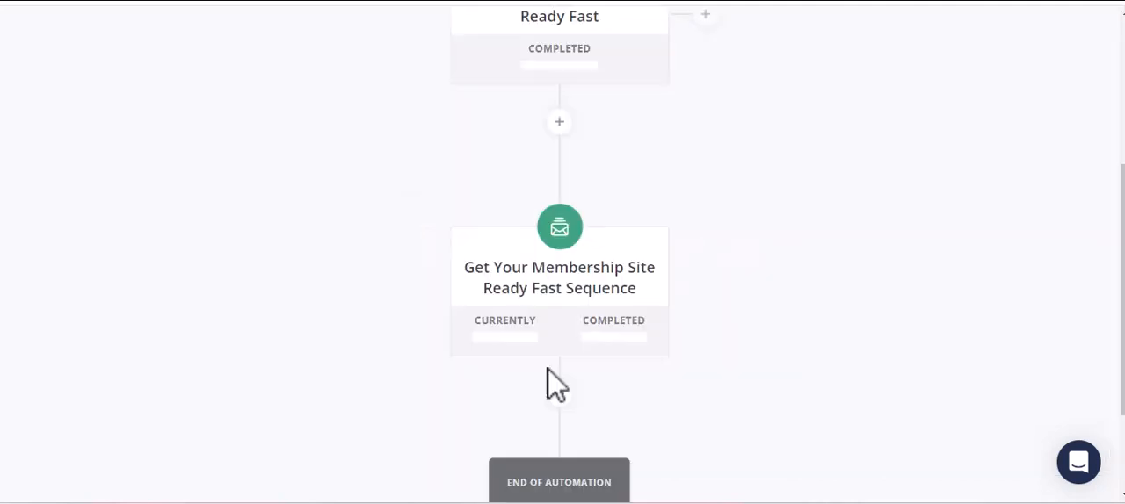
Start an add-tag action below the email sequence in the automation and look through the existing tags.
scroll(654, 183, "down", 3)
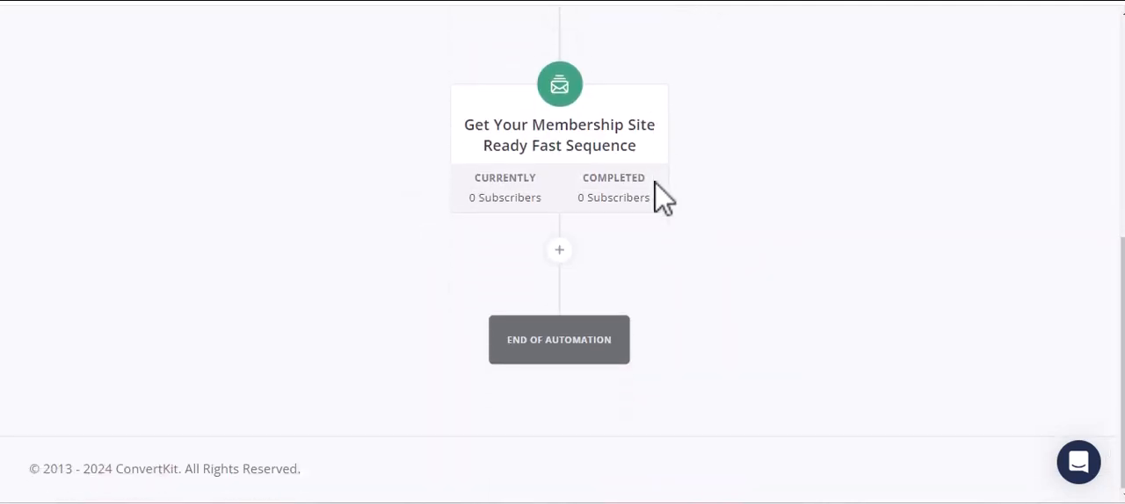
left_click(554, 253)
scroll(673, 289, "down", 4)
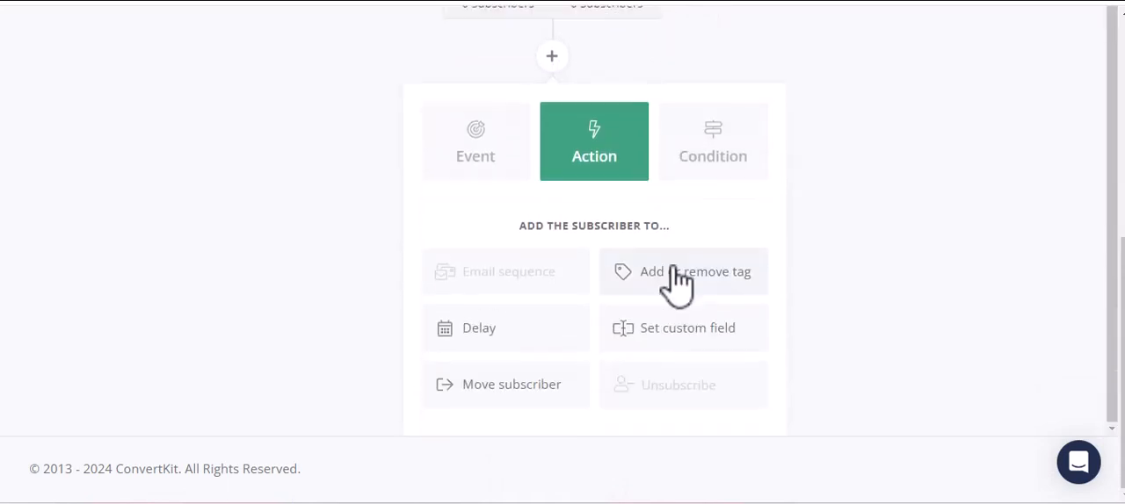
left_click(722, 290)
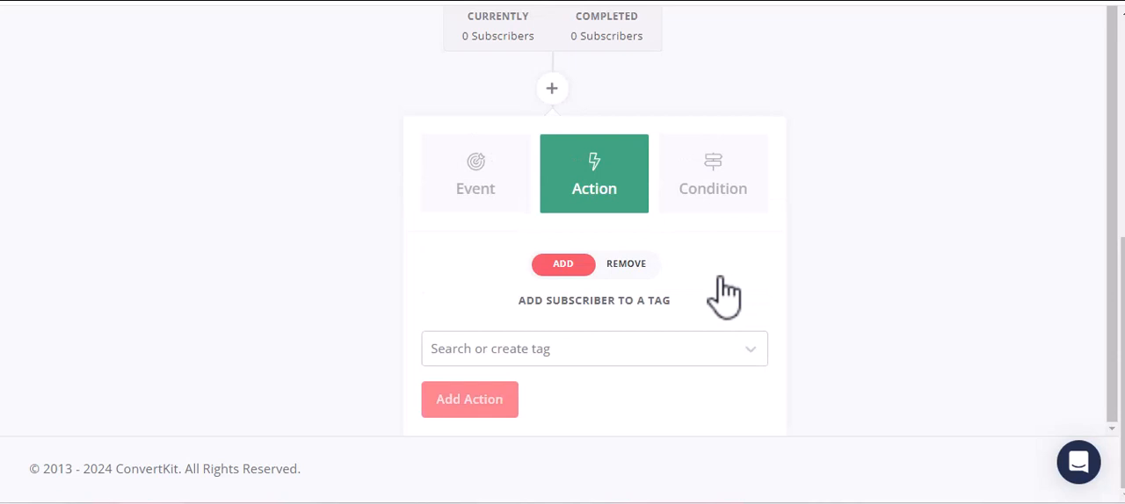
left_click(595, 360)
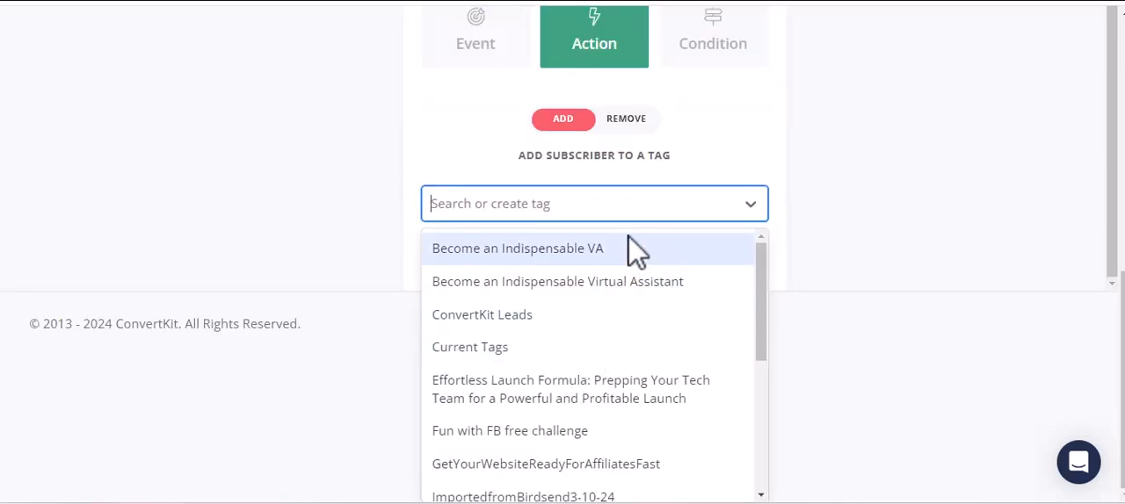
scroll(615, 272, "down", 2)
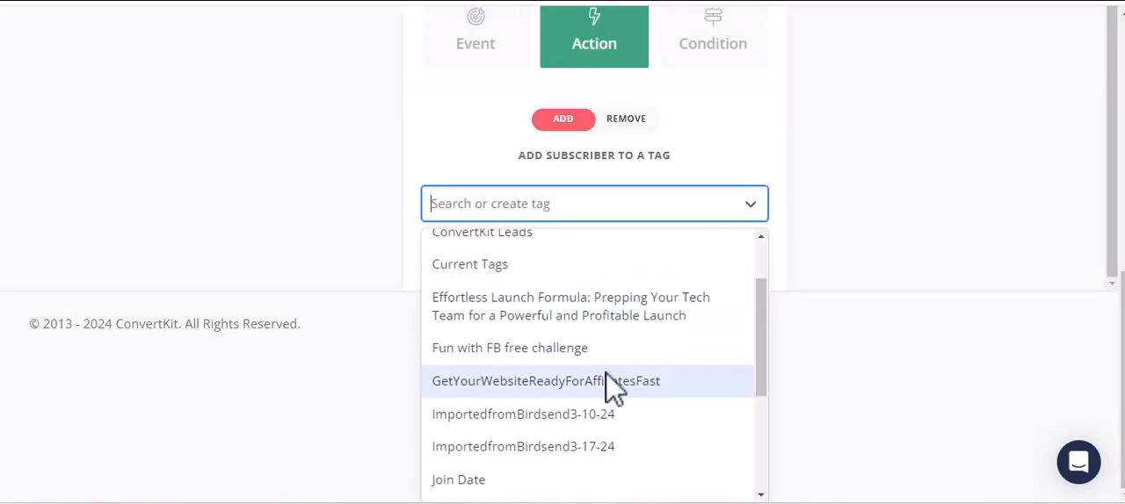
scroll(624, 402, "down", 5)
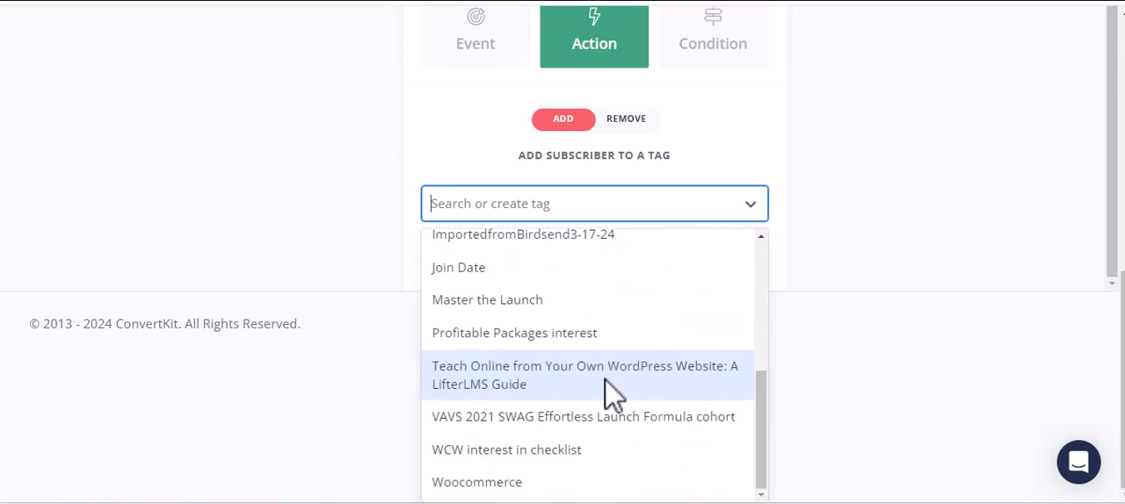
scroll(600, 375, "up", 4)
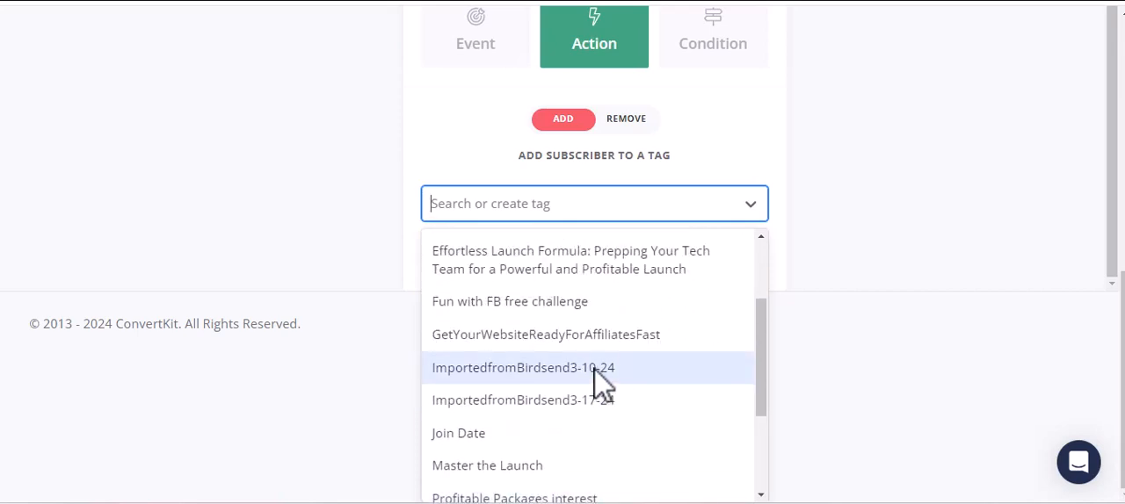
scroll(572, 356, "up", 3)
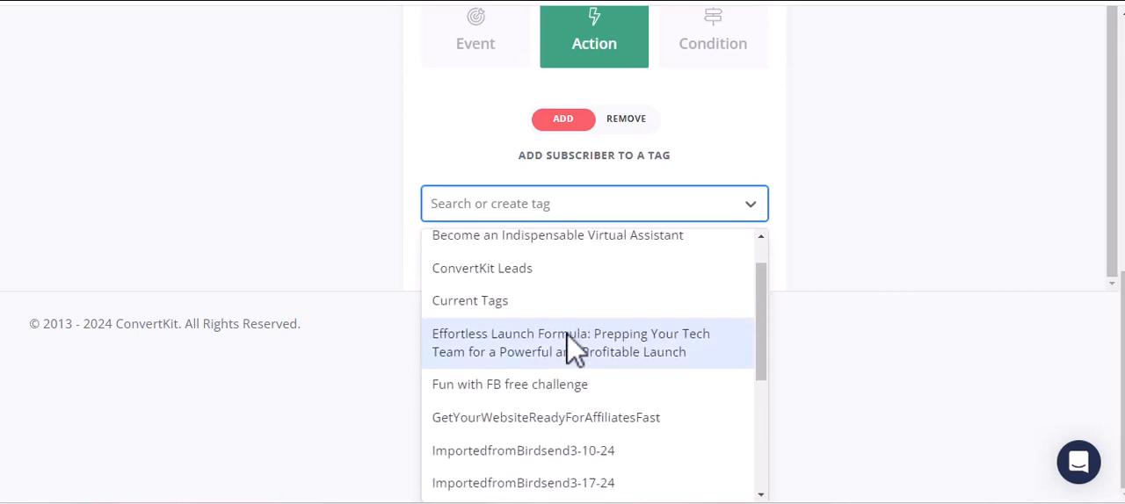
scroll(567, 343, "down", 6)
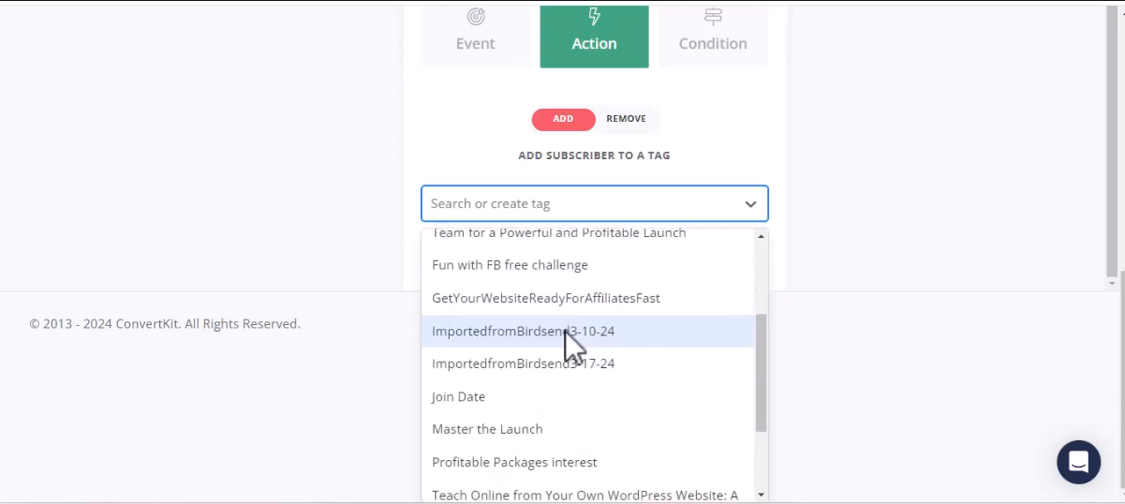
scroll(540, 356, "down", 1)
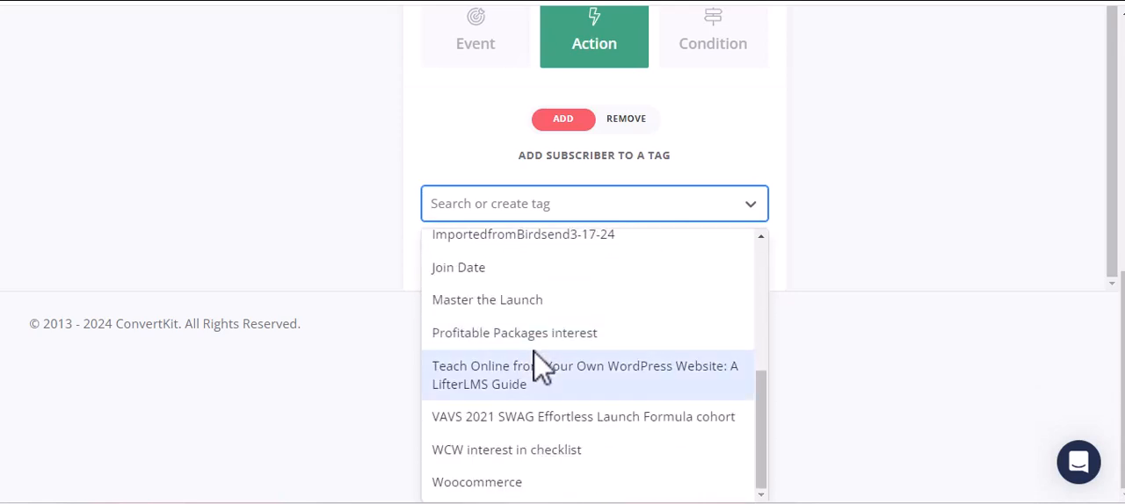
scroll(545, 466, "up", 7)
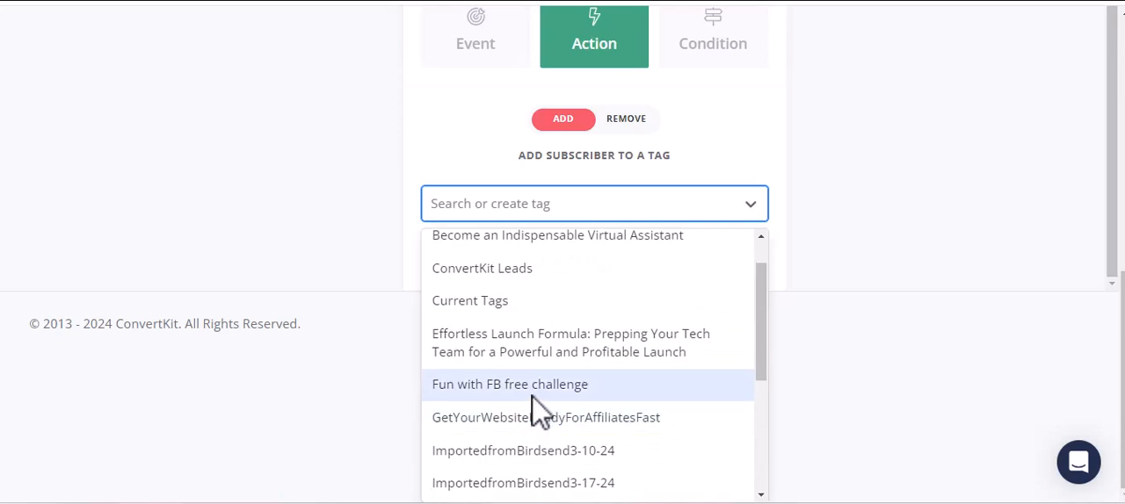
left_click(523, 208)
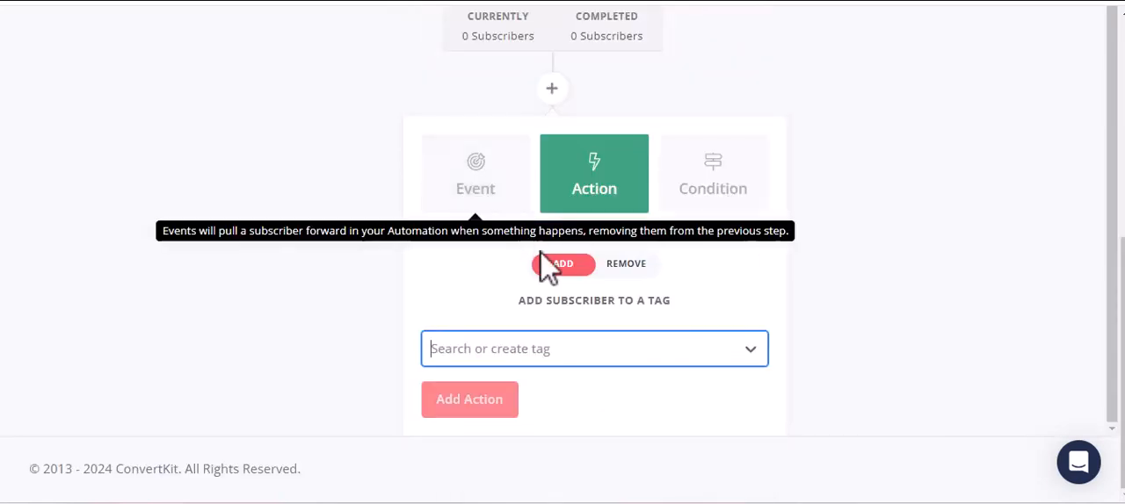
Try to create the new tag "Get Your Membership Site Ready Fast Subscribers" for the add-tag action.
left_click(484, 353)
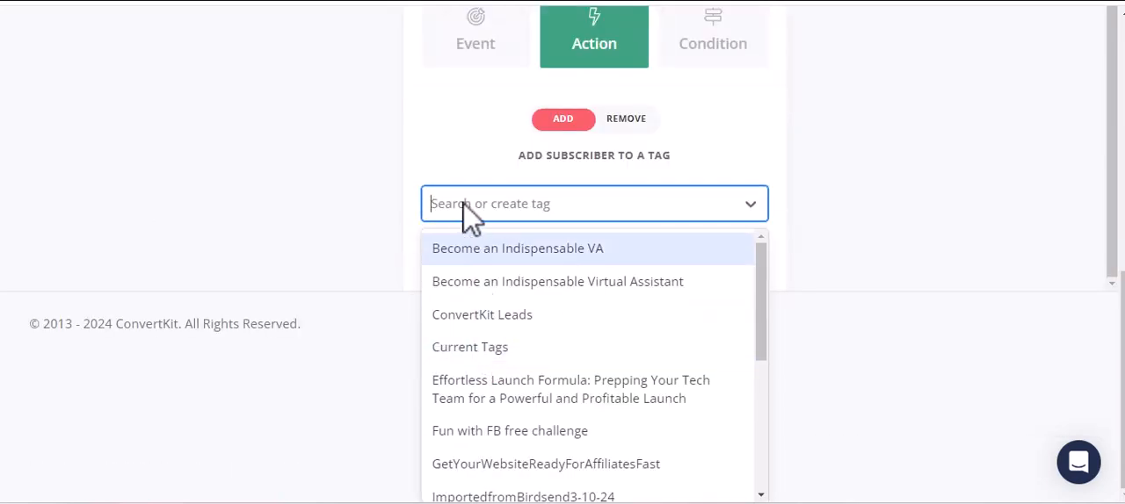
type("Get")
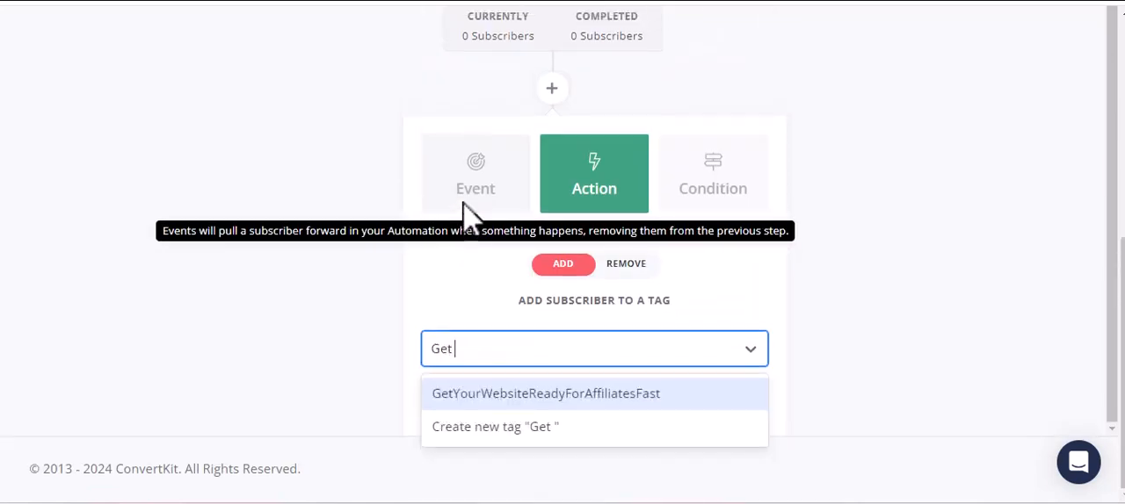
type(" Your Membership Site Read")
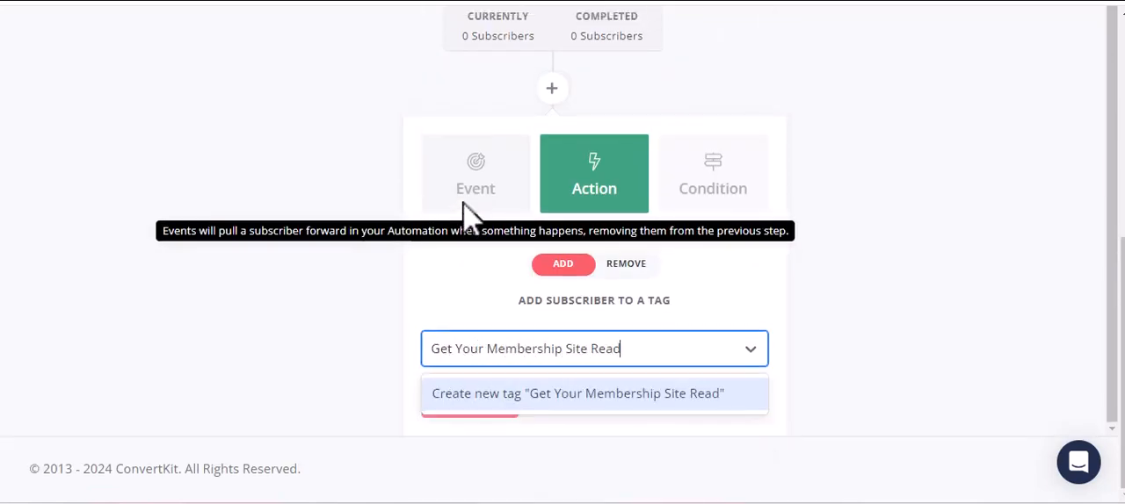
type("t Subscribers")
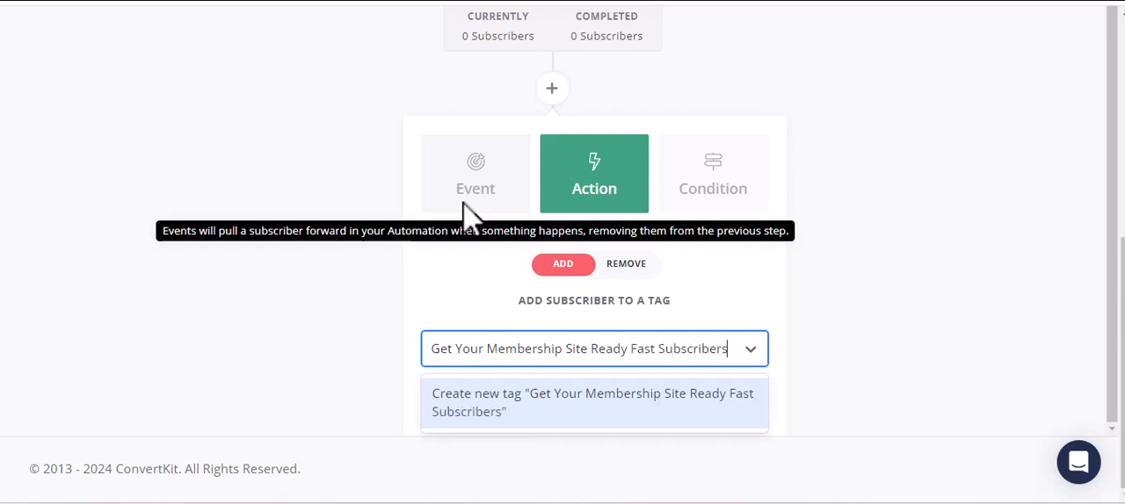
left_click(829, 334)
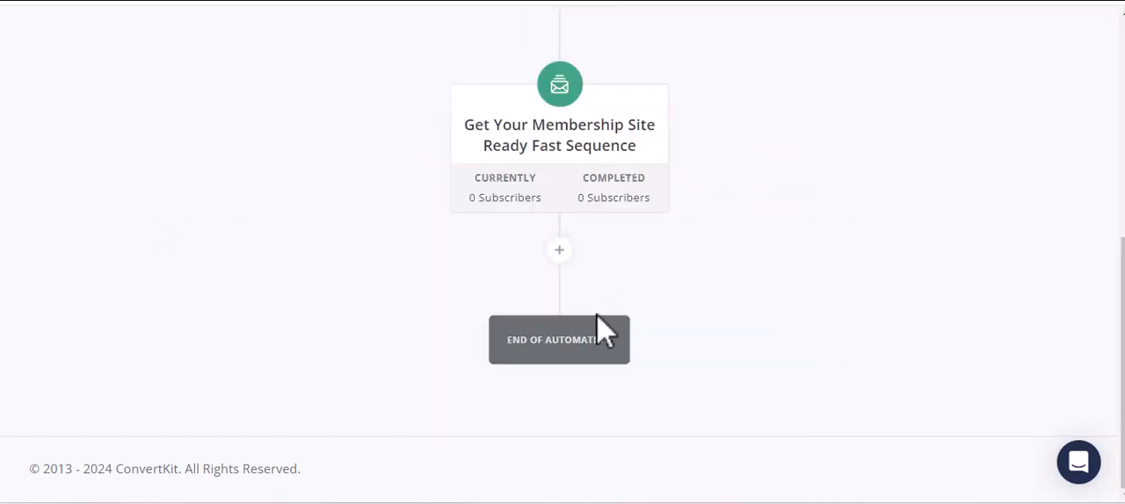
Start another add-tag action below the email sequence in the automation.
scroll(594, 294, "up", 2)
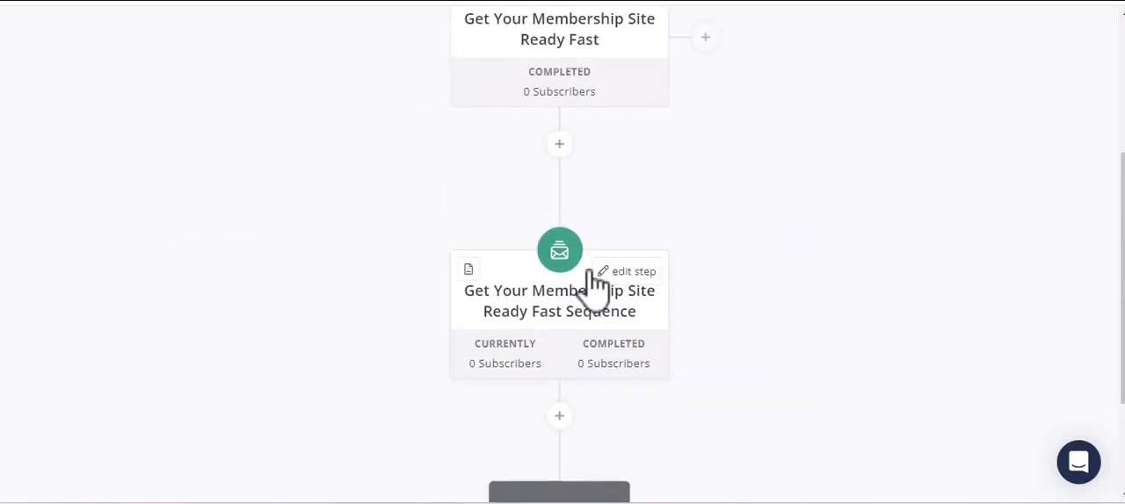
scroll(594, 258, "up", 3)
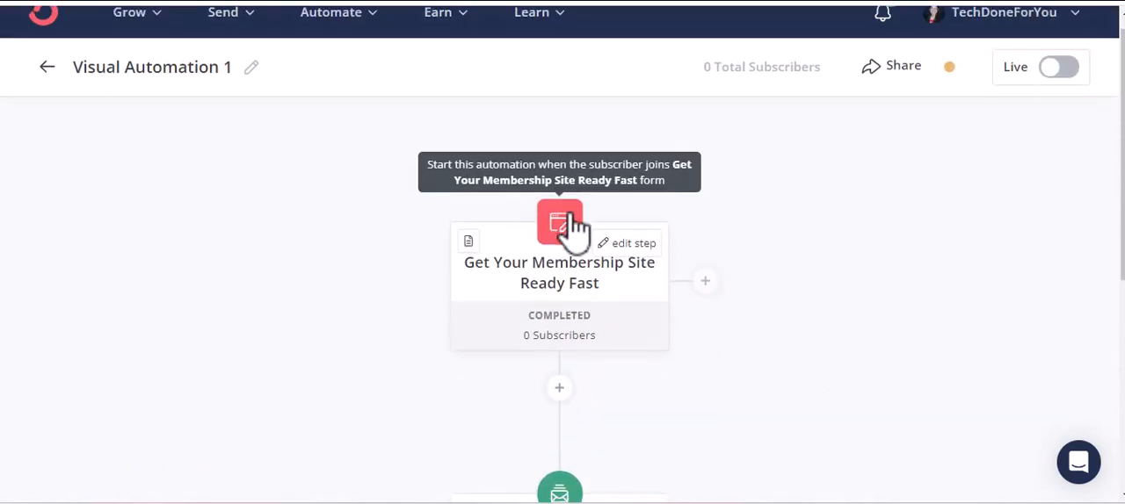
scroll(574, 228, "down", 6)
left_click(555, 255)
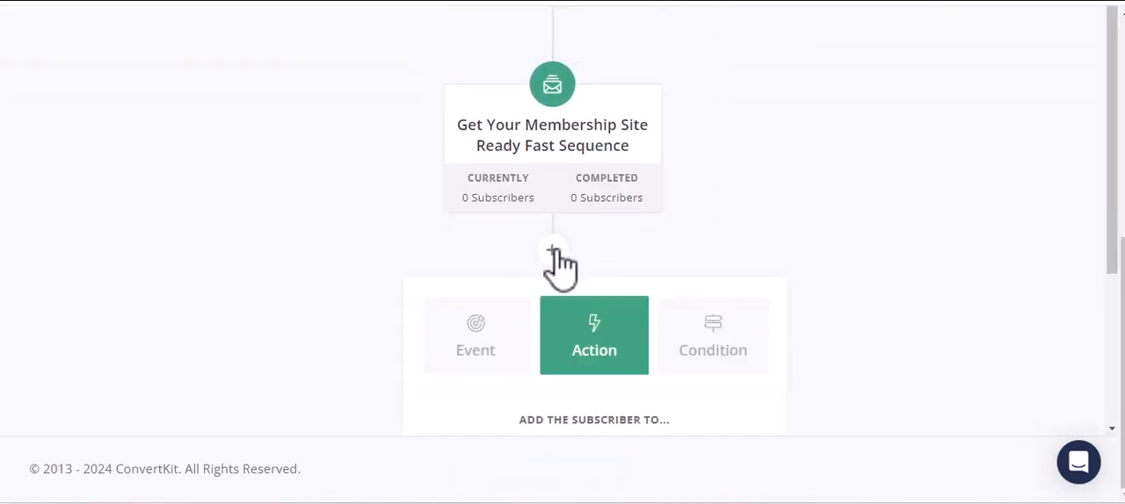
scroll(591, 303, "down", 2)
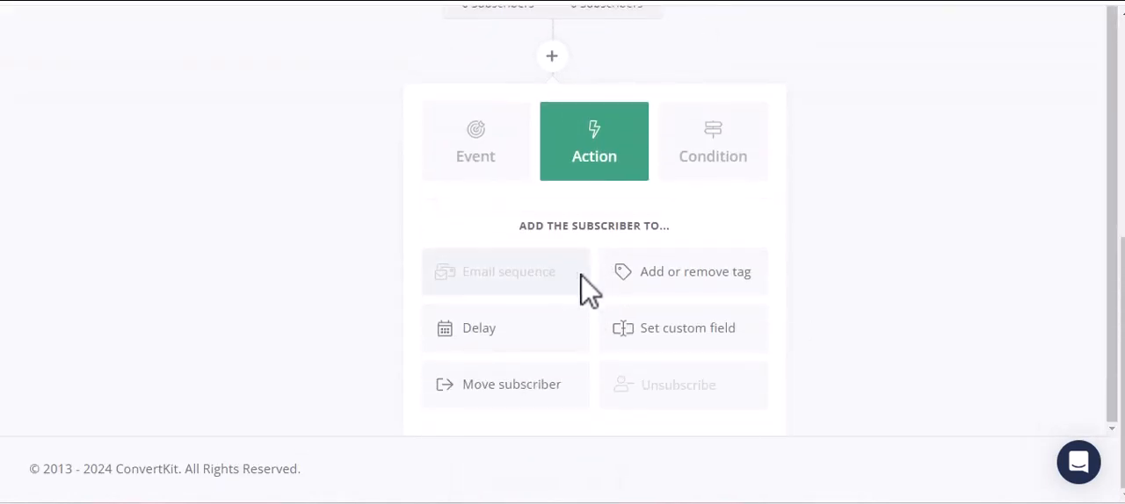
left_click(664, 278)
left_click(542, 350)
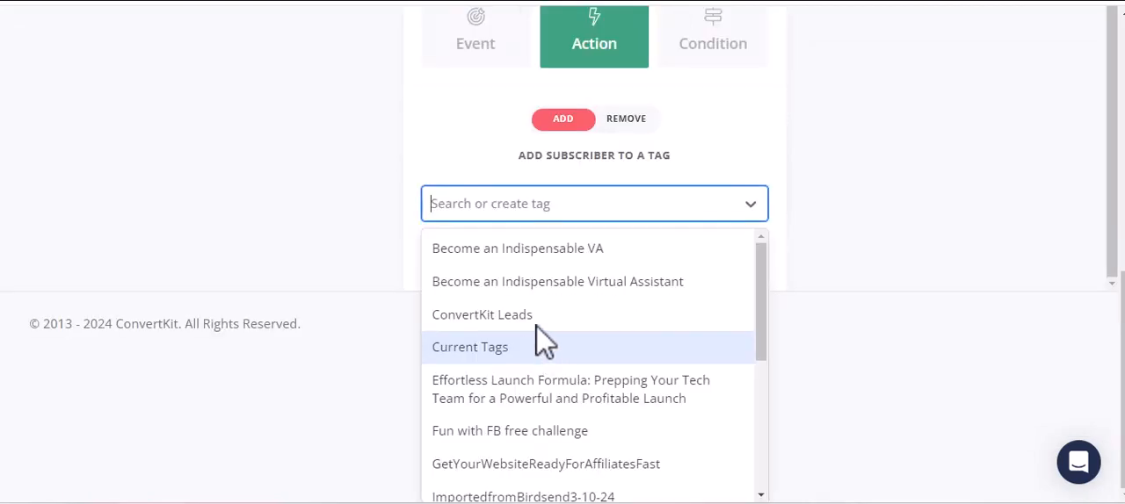
Check the existing tags, create the new tag "Get Your Memership Site Ready Fast" and add the tag action to the automation.
scroll(535, 321, "down", 1)
scroll(538, 328, "down", 1)
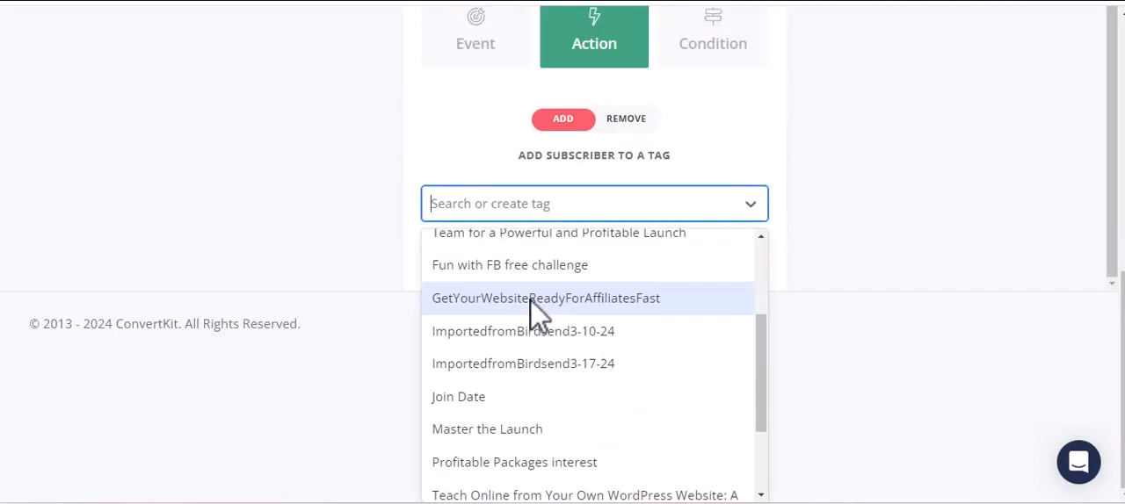
scroll(531, 303, "down", 2)
scroll(523, 352, "up", 4)
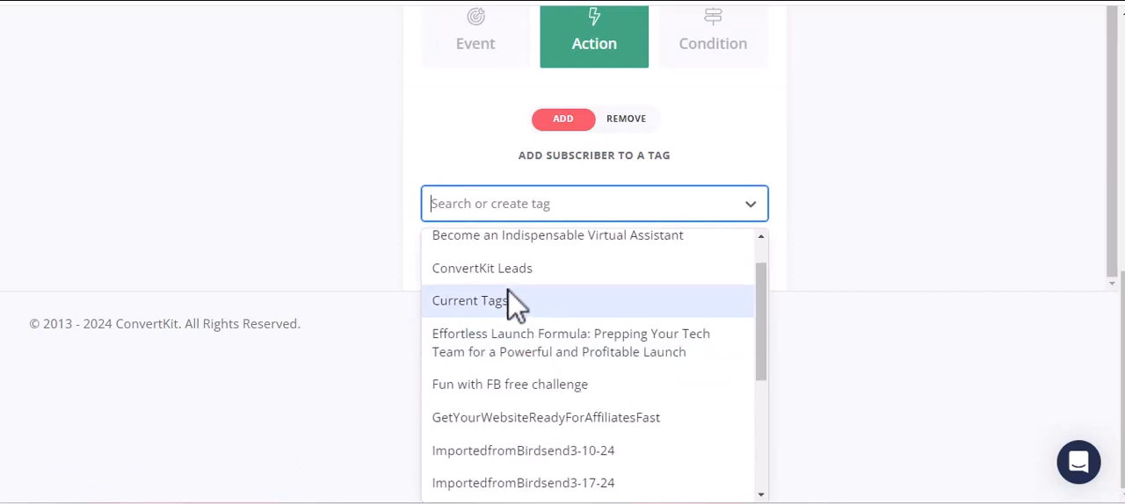
scroll(514, 297, "up", 1)
type("Get Your Memership Site Ready Fast")
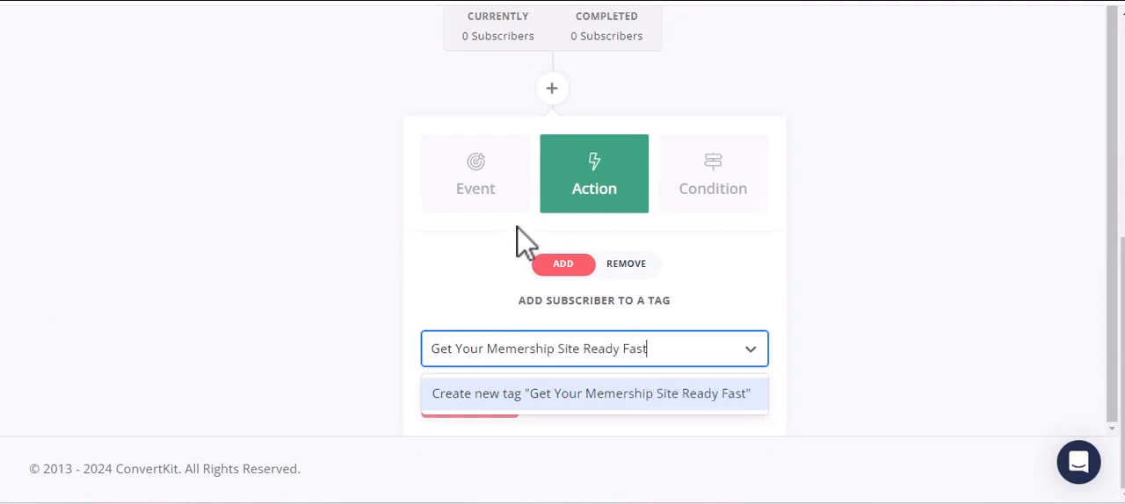
key("Return")
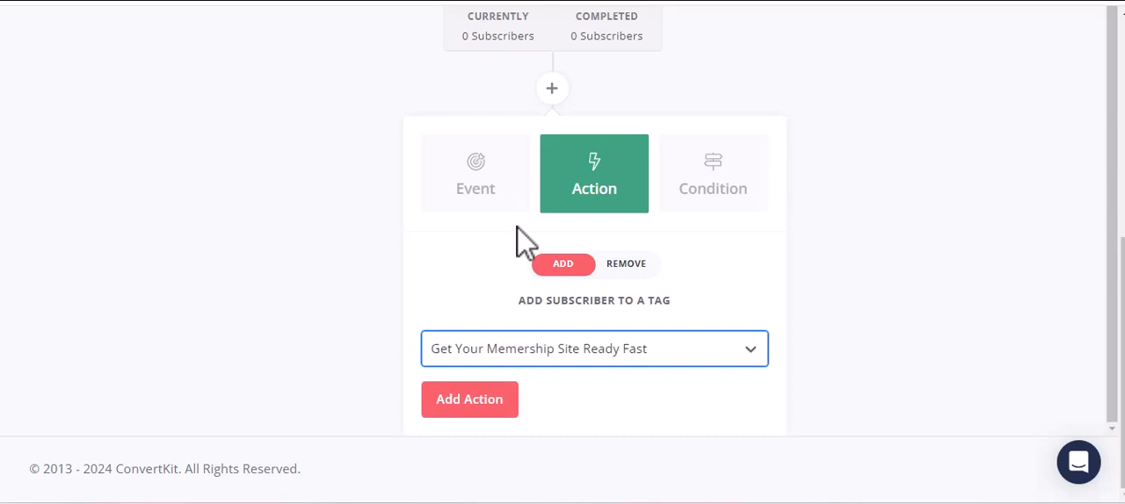
left_click(467, 411)
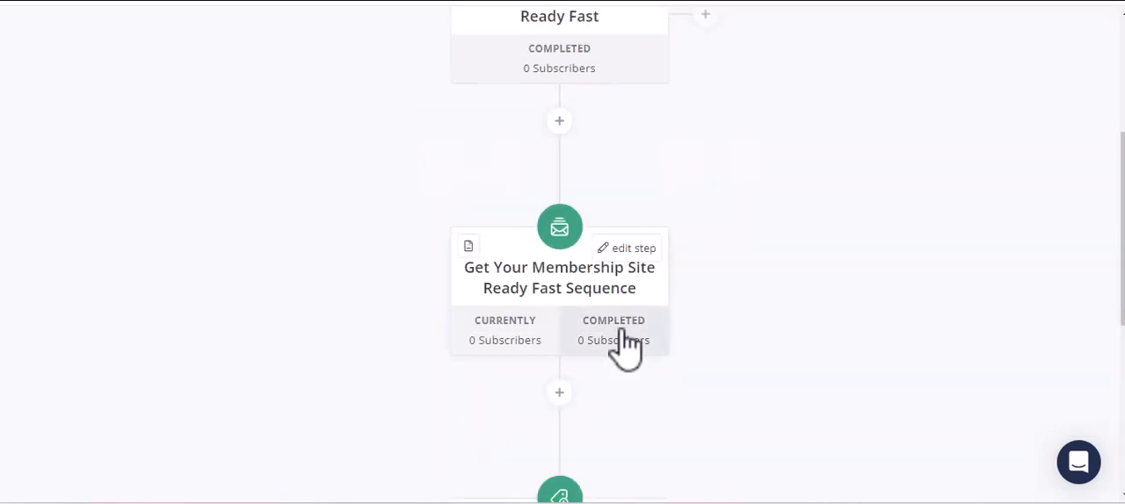
Reopen the new tag action to check its selected tag and update the action without changing it.
scroll(637, 304, "down", 4)
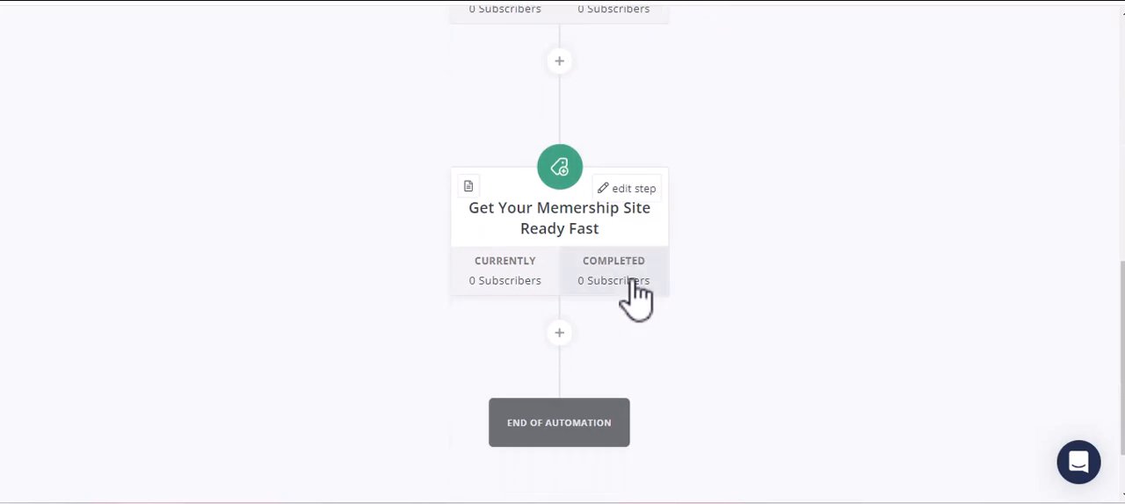
left_click(628, 189)
scroll(670, 301, "down", 1)
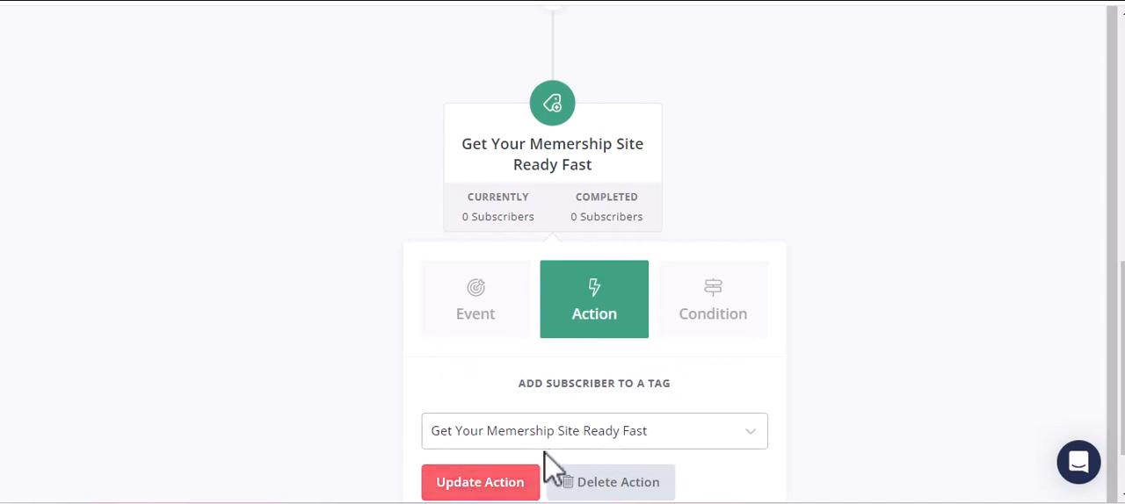
left_click(494, 489)
scroll(756, 337, "down", 5)
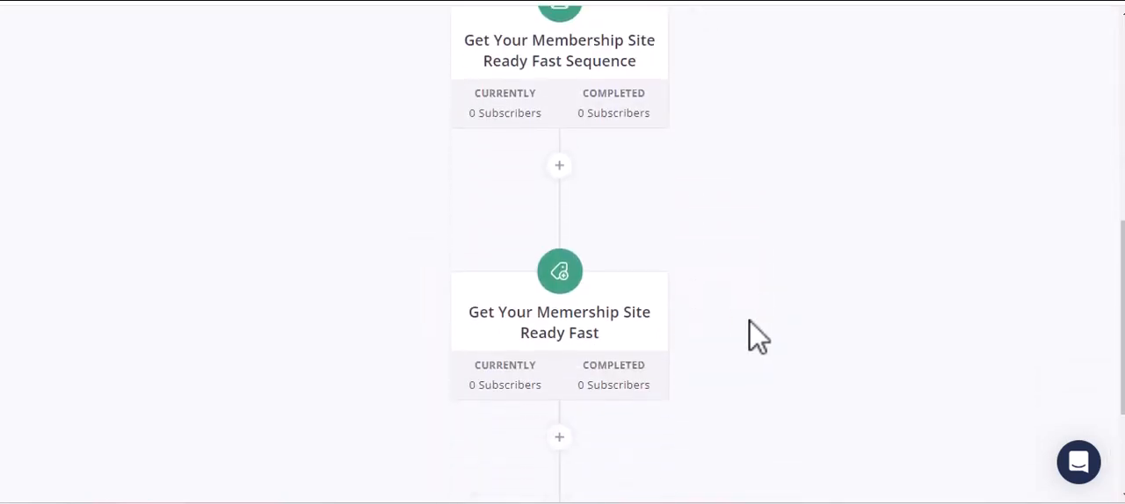
mouse_move(589, 354)
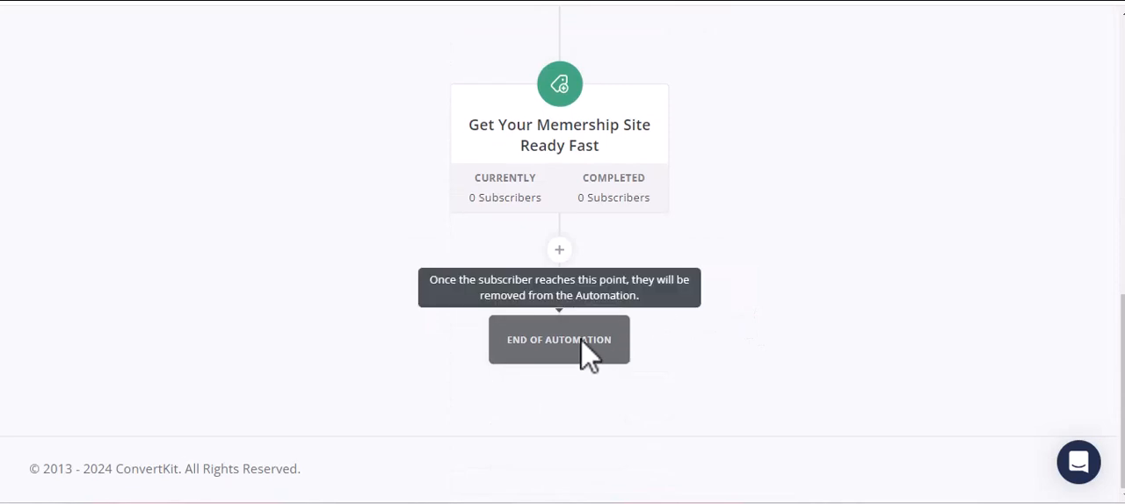
Rename the automation as "Visual Automation Get Your Membership Site Ready Fast".
scroll(684, 328, "up", 5)
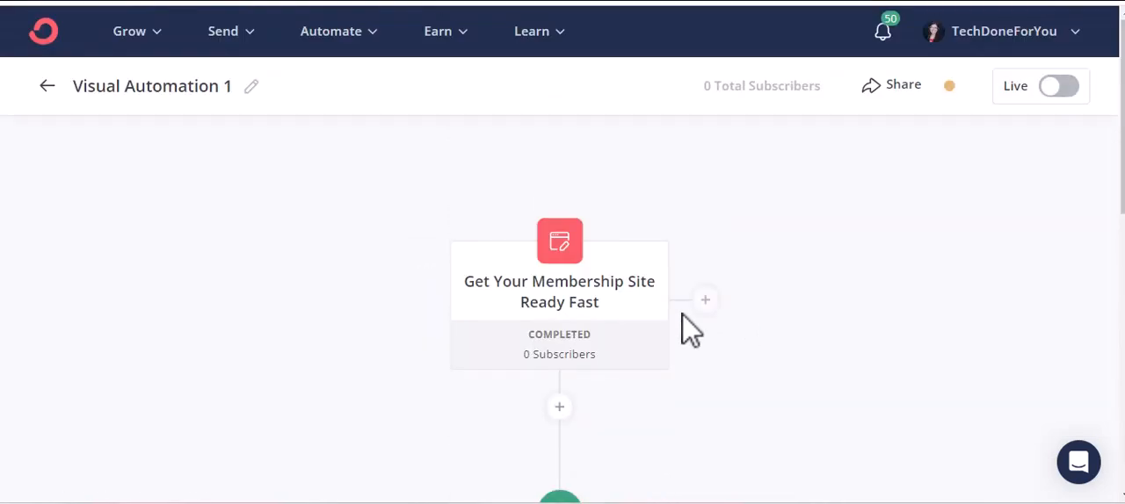
left_click(251, 88)
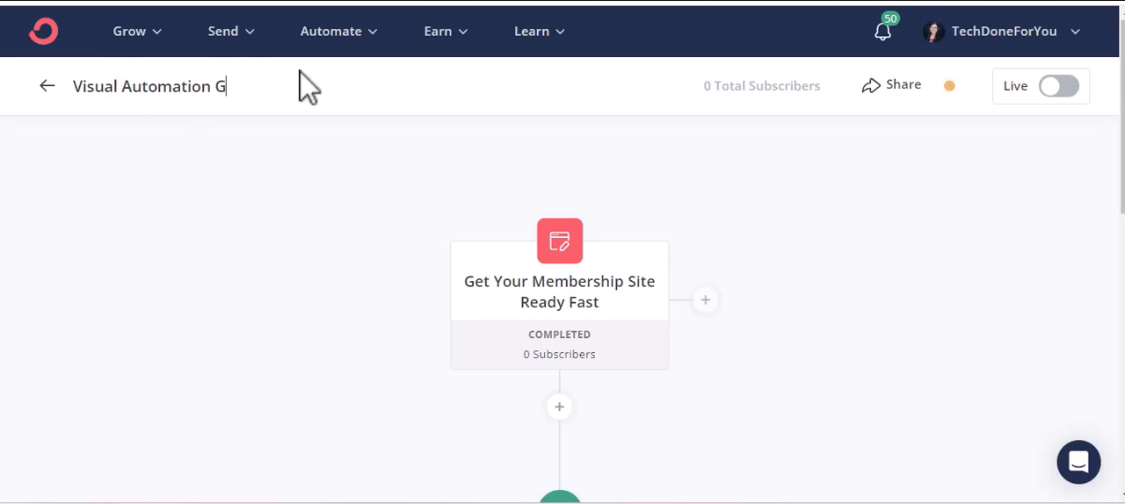
type("Get Your Mem")
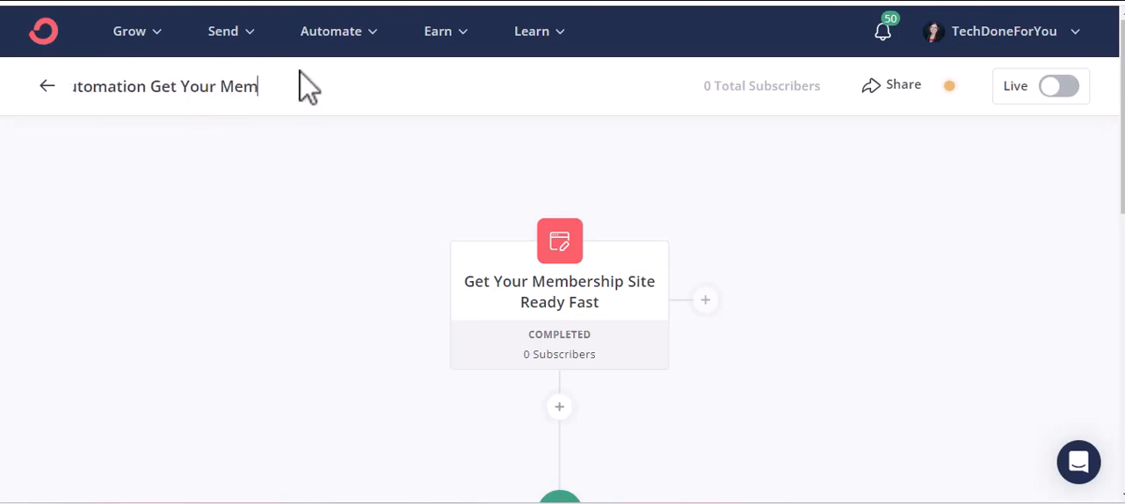
type("bership Site")
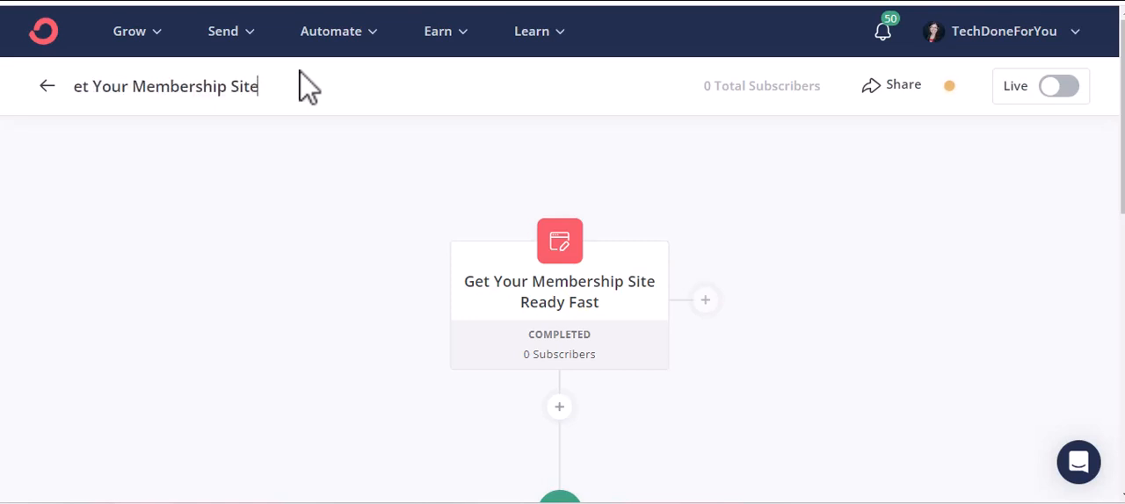
type(" Ready Fast")
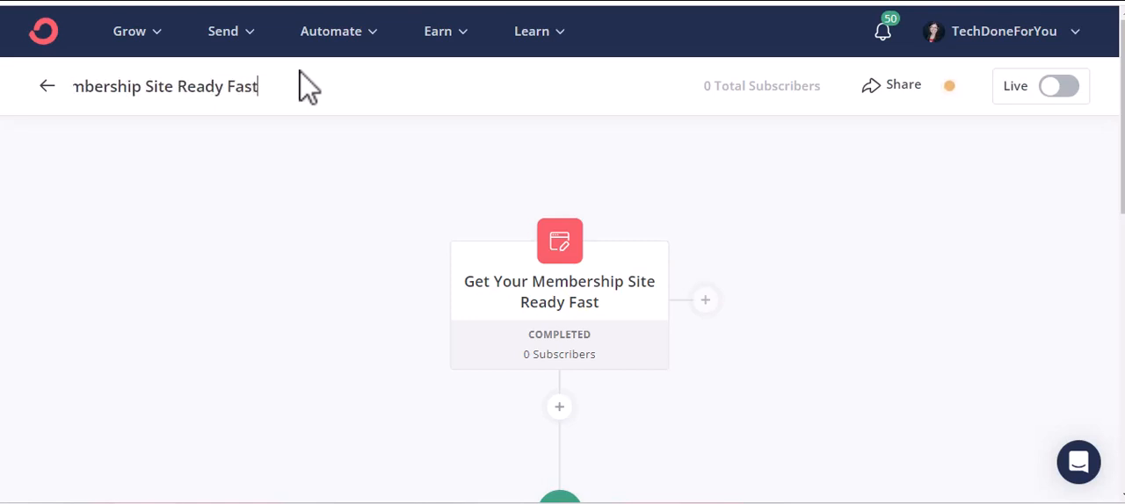
Turn the automation live and look over its steps.
left_click(1062, 86)
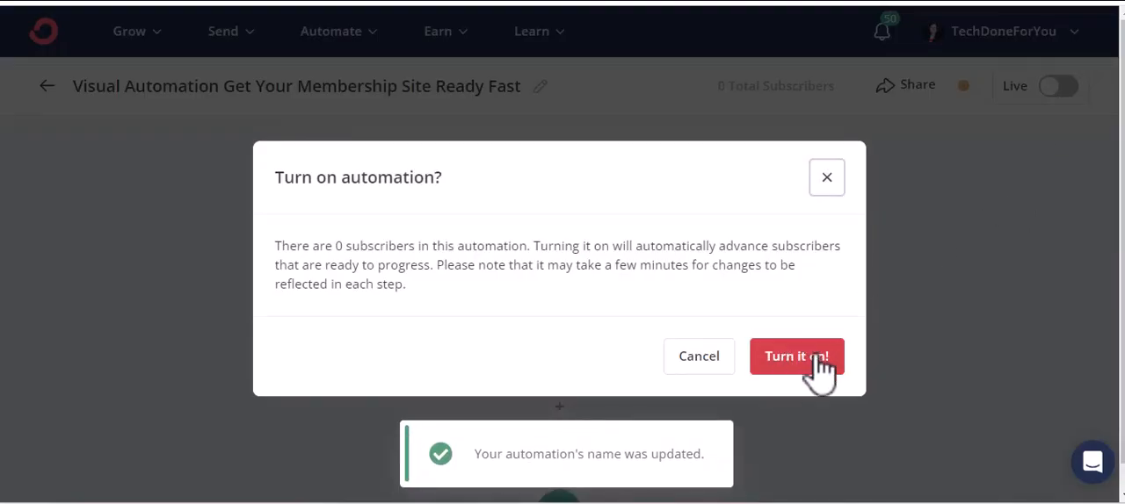
left_click(808, 360)
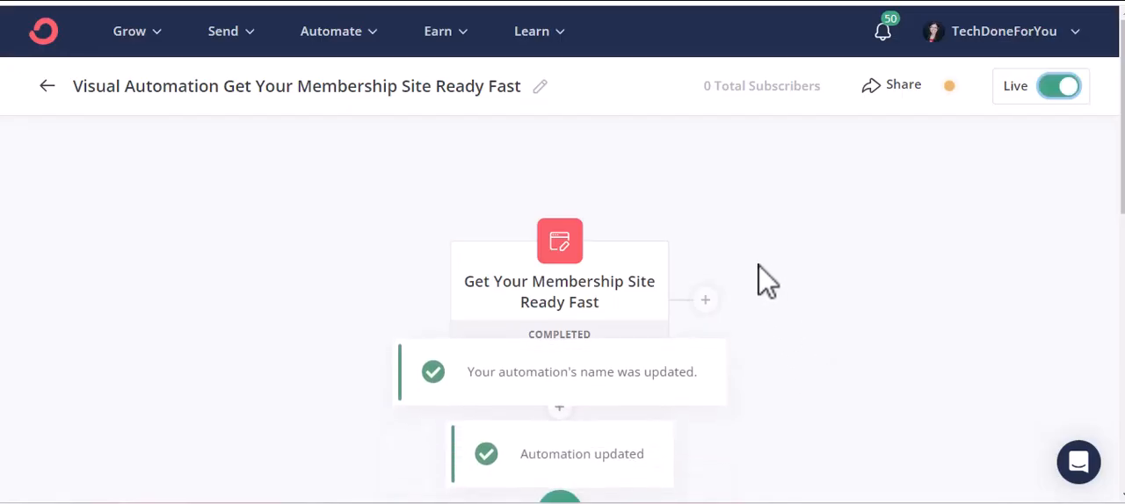
scroll(738, 246, "down", 8)
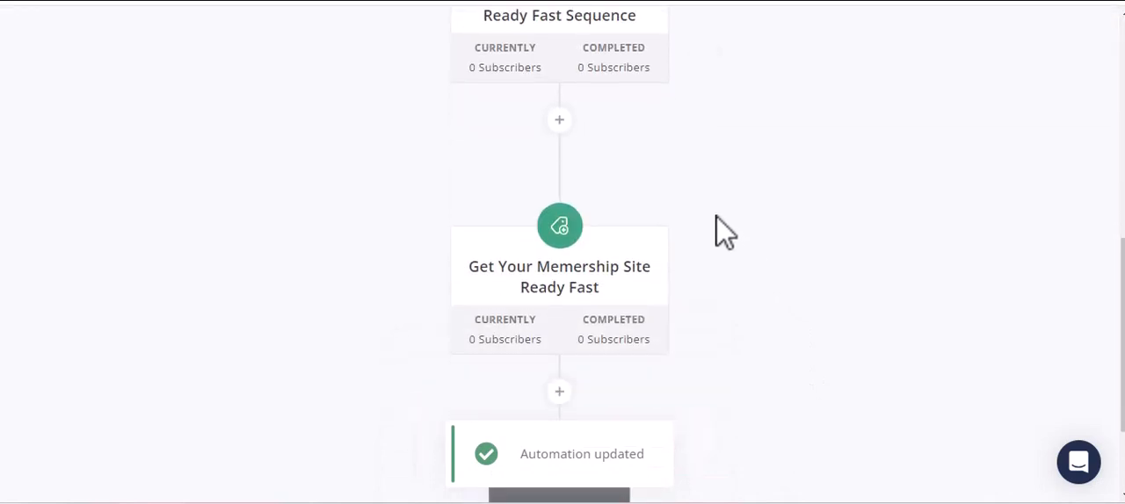
scroll(721, 234, "up", 6)
scroll(716, 230, "up", 3)
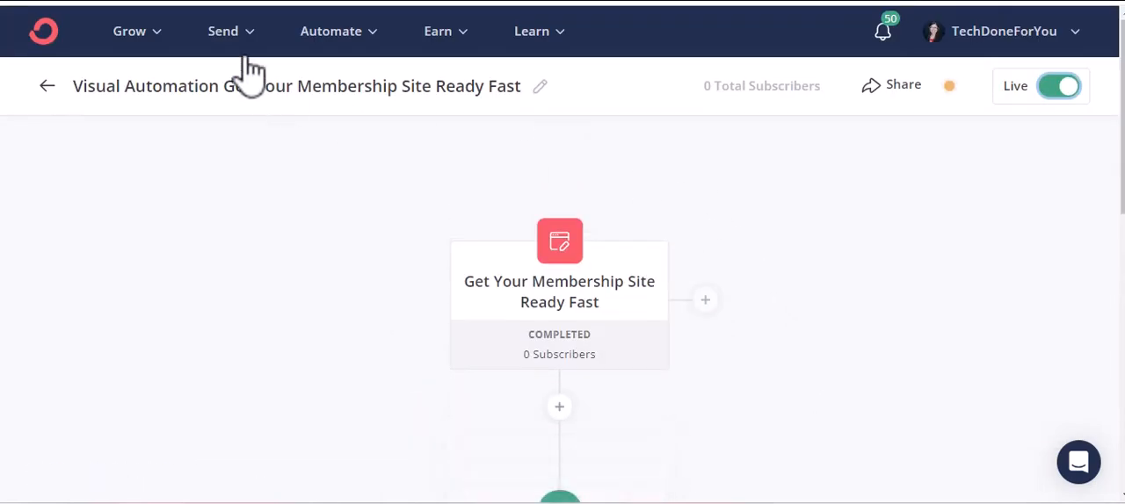
Find the "Get Your Membership Site Ready Fast" form among the landing pages and forms and open it for editing.
left_click(134, 35)
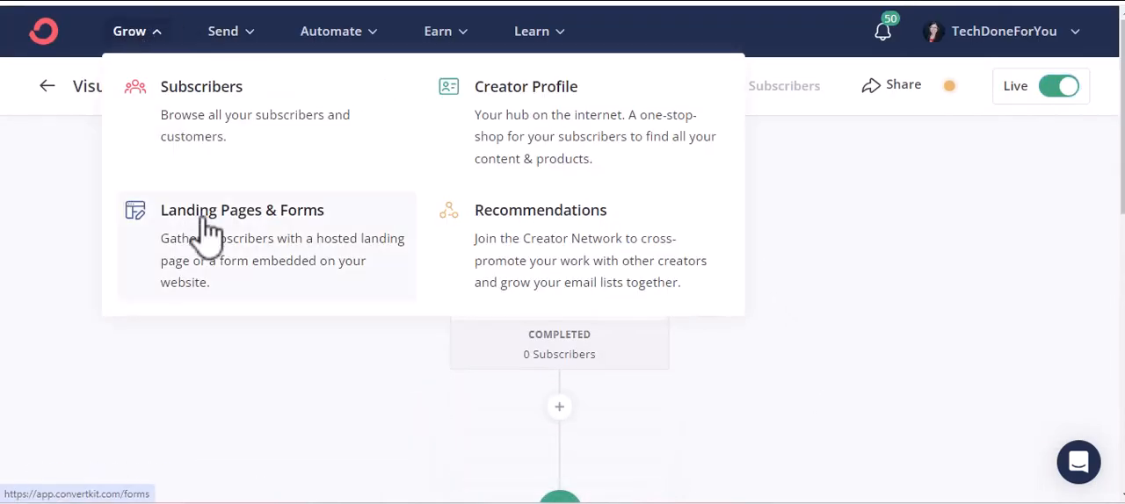
left_click(577, 294)
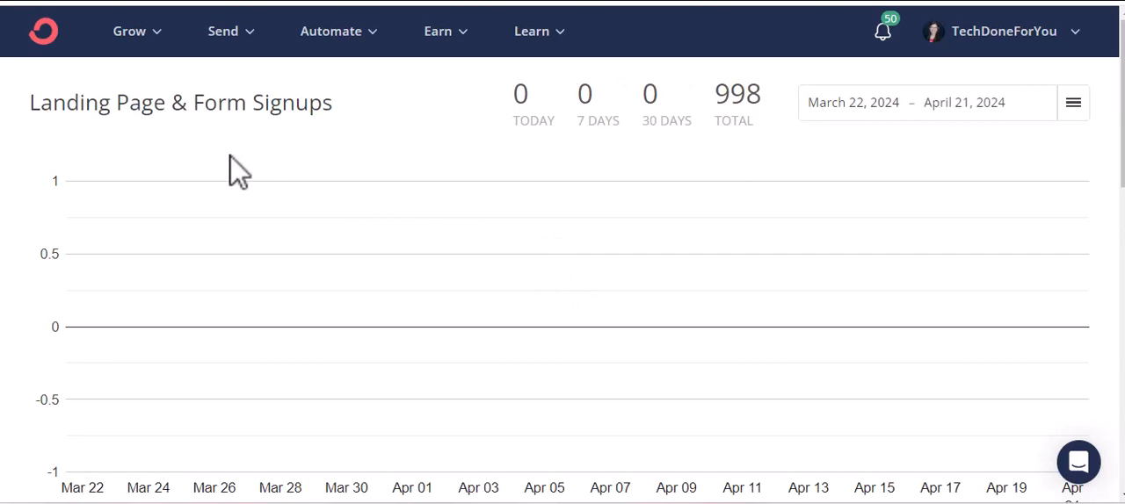
scroll(229, 162, "down", 5)
scroll(229, 179, "down", 1)
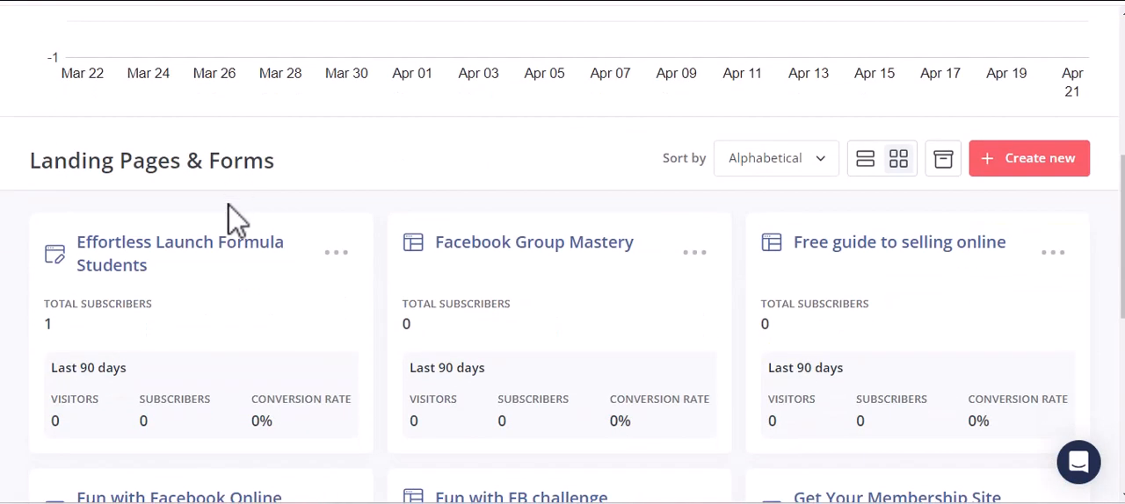
scroll(246, 217, "down", 3)
scroll(284, 217, "down", 2)
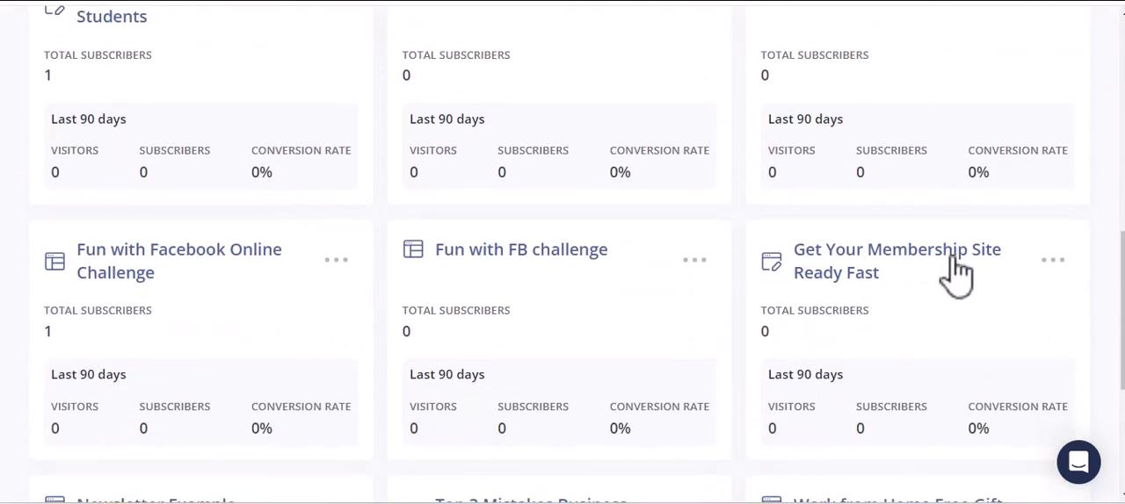
scroll(957, 272, "down", 3)
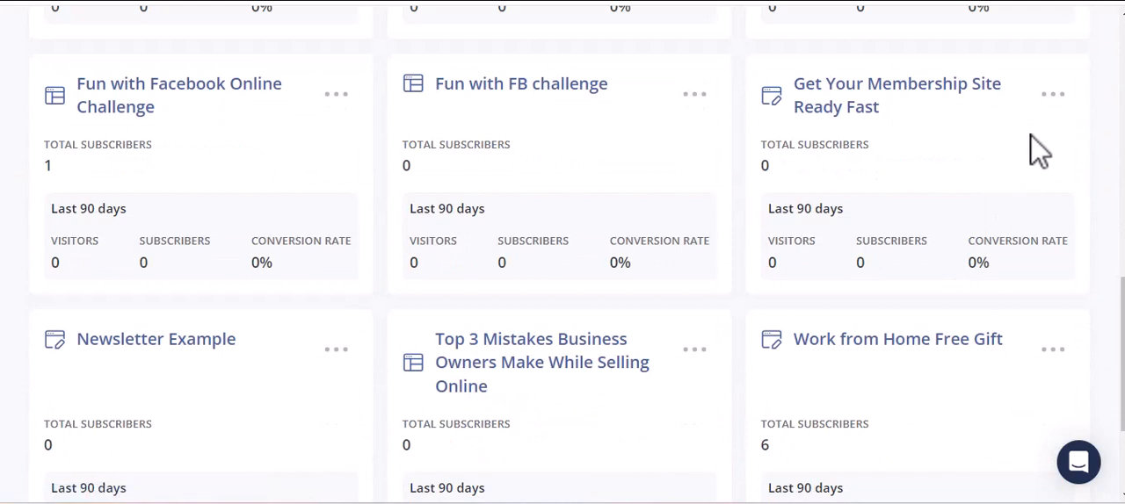
left_click(1052, 95)
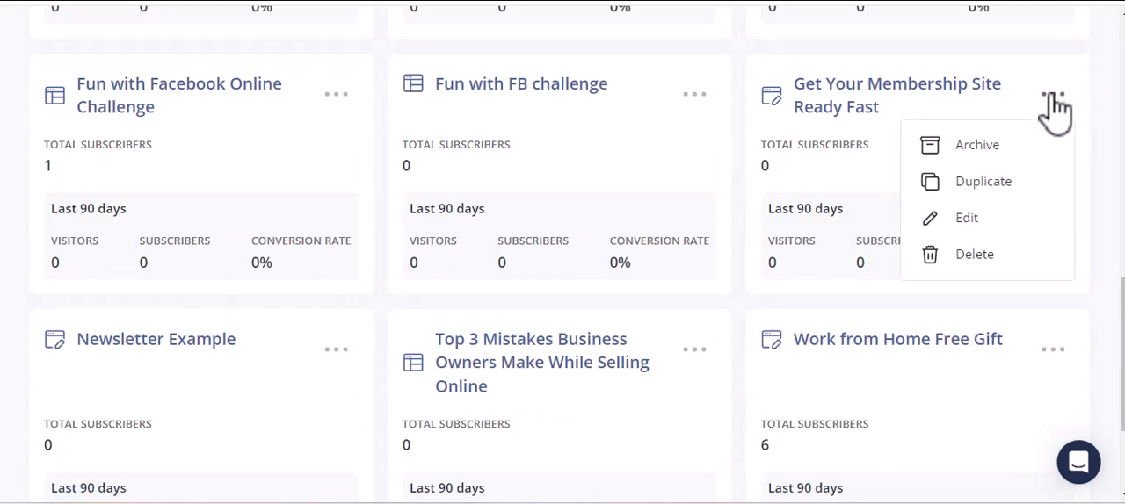
left_click(992, 220)
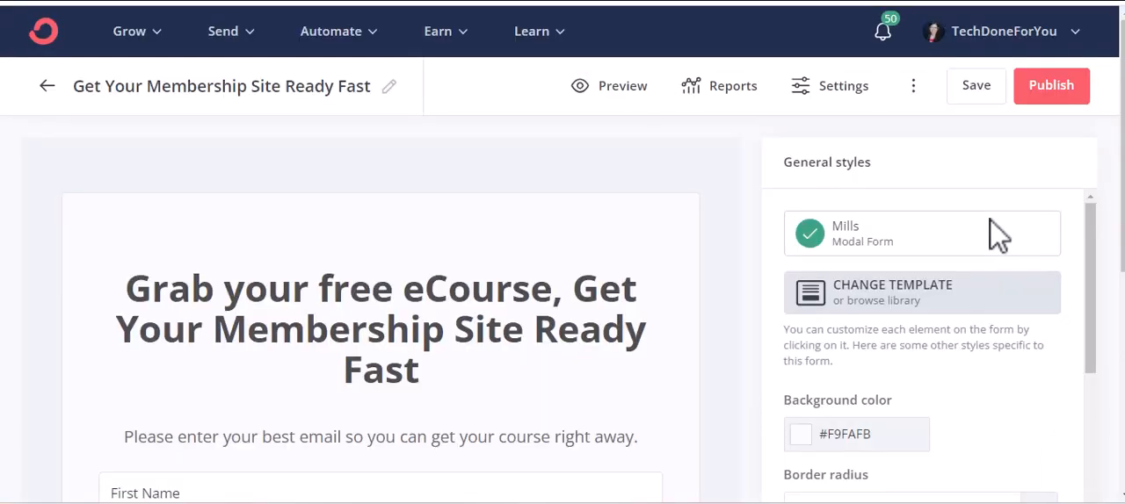
Look over the form's design, publish the form and copy its JavaScript embed code.
scroll(447, 360, "down", 5)
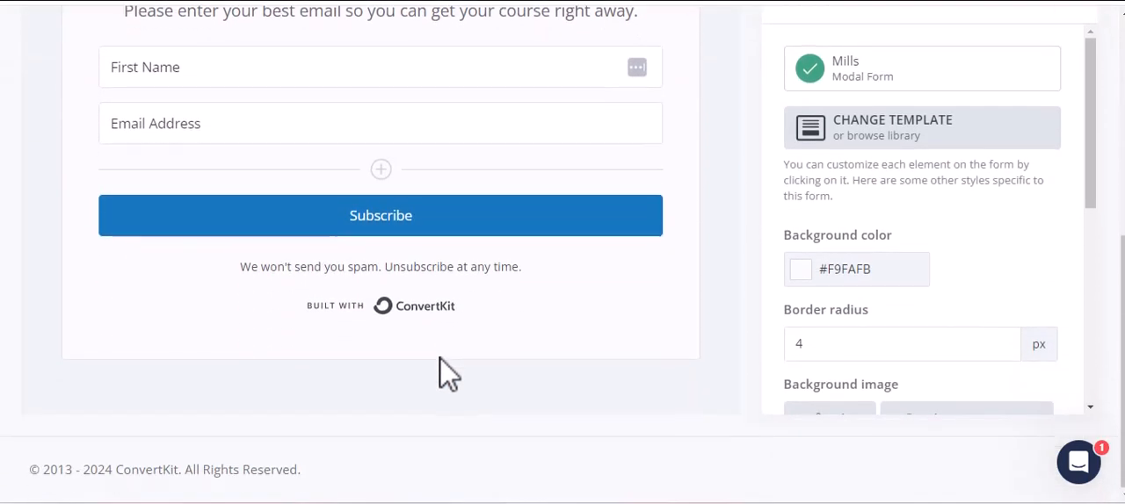
scroll(440, 372, "up", 3)
scroll(970, 337, "down", 5)
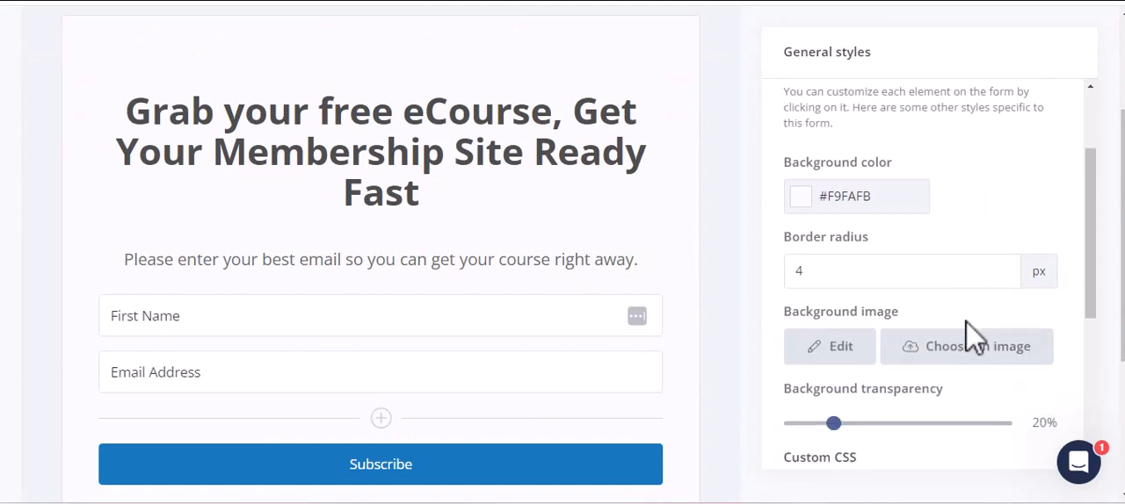
scroll(964, 326, "up", 5)
scroll(964, 326, "up", 4)
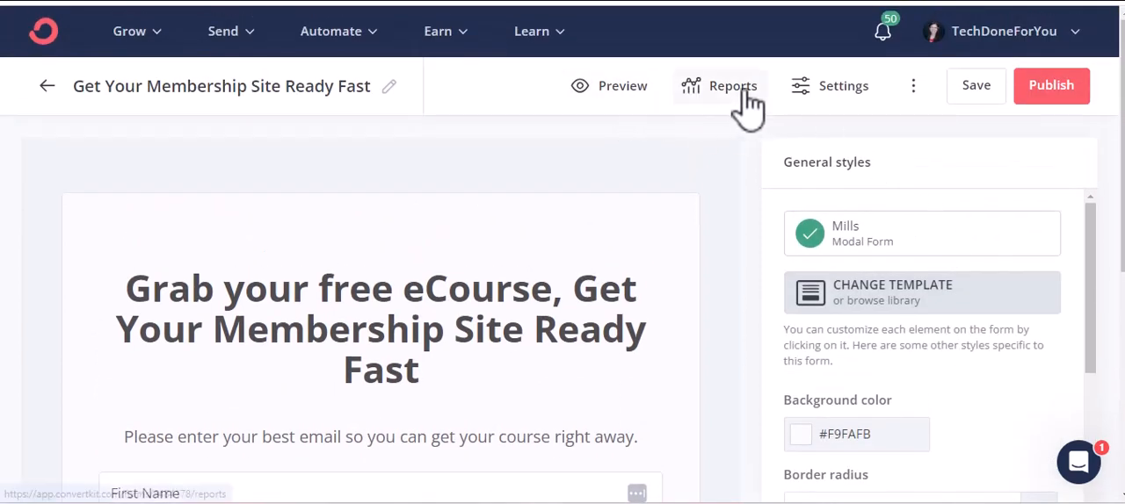
left_click(1055, 95)
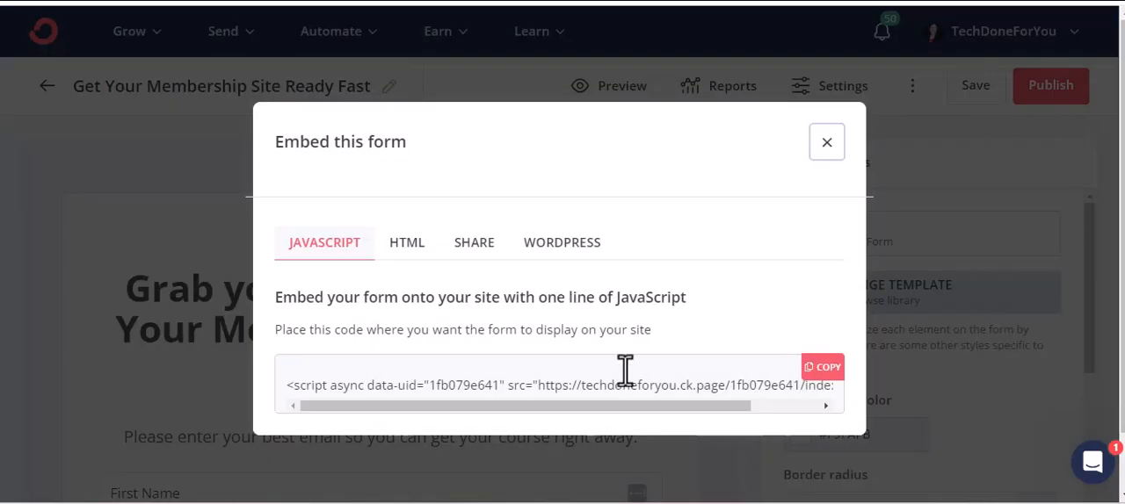
left_click(828, 371)
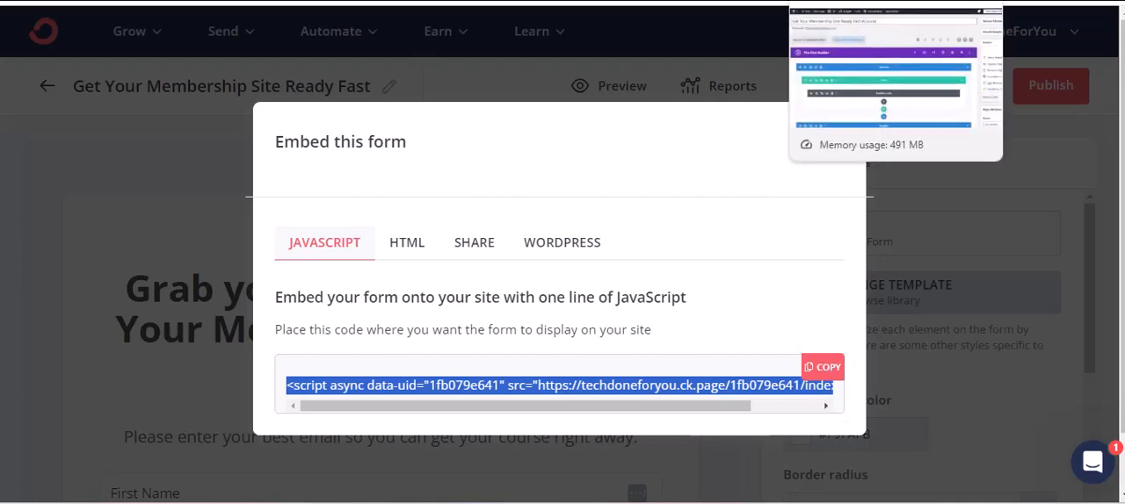
Switch to the WordPress editor of the "Get Your Membership Site Ready Fast eCourse" page and open the "freebie code" module's settings.
left_click(844, 1)
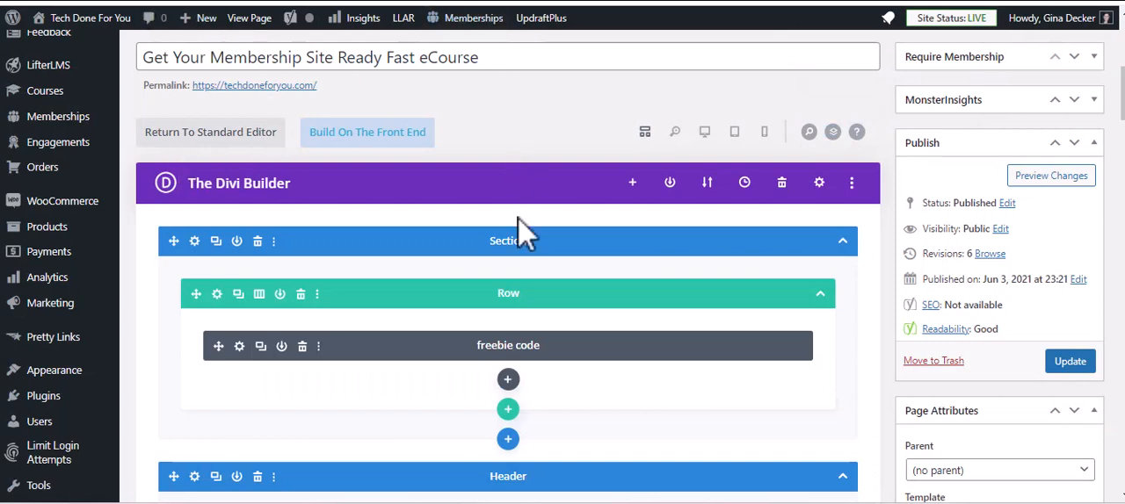
scroll(515, 303, "down", 1)
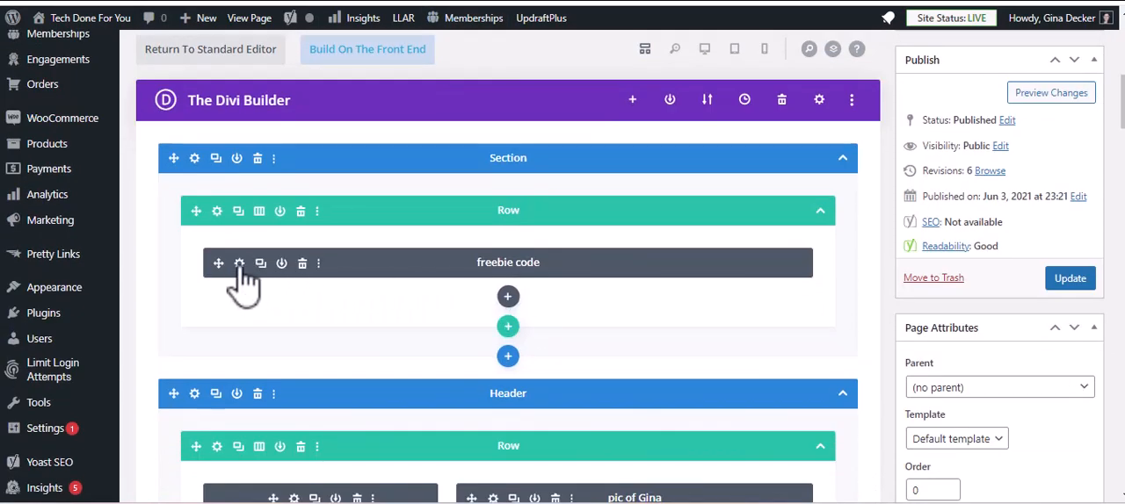
left_click(239, 263)
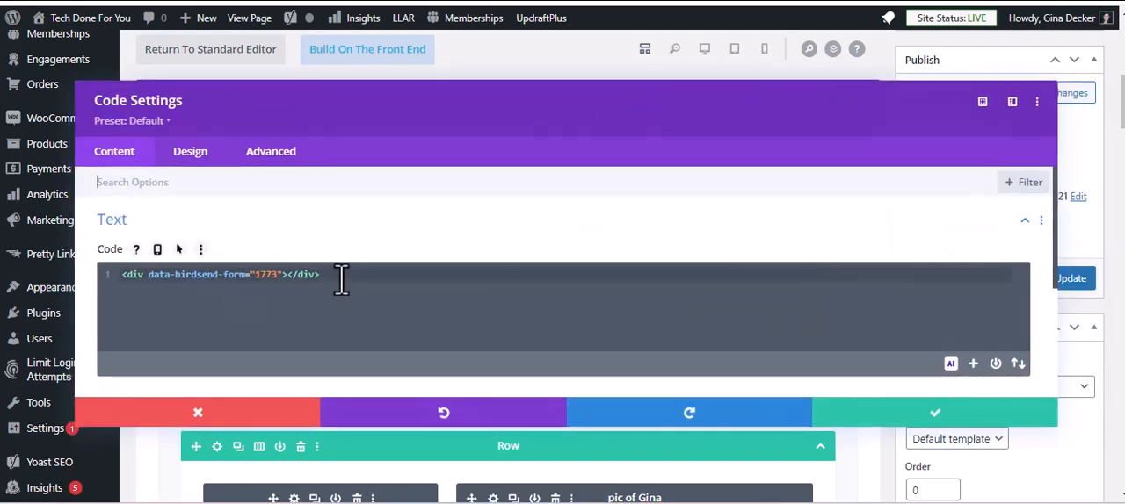
Replace the BirdSend form code in the module with the copied ConvertKit JavaScript embed code and save the module.
left_click(341, 280)
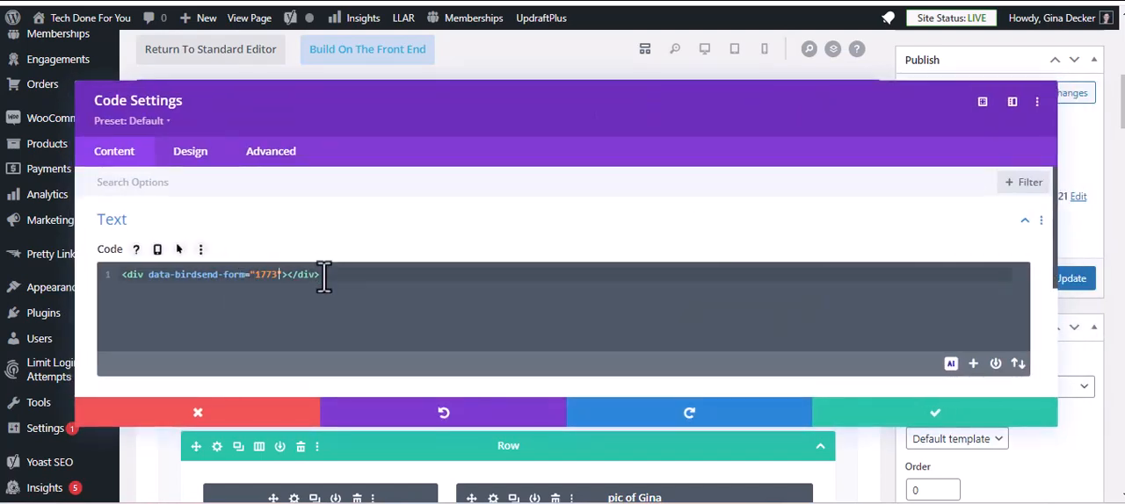
key("shift+Home")
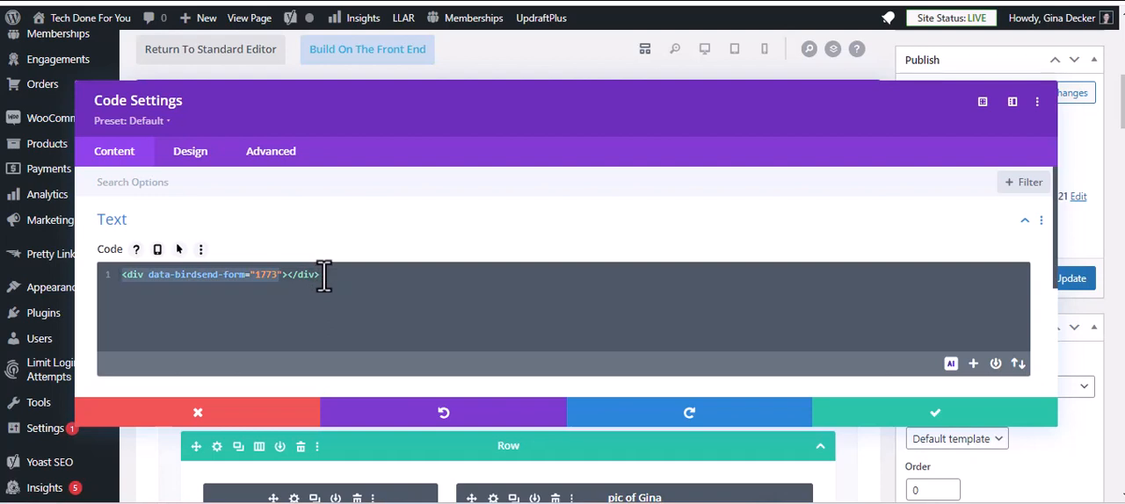
key("BackSpace")
type("<script async data-uid=\"1fb079e641\" src=\"https://techdoneforyou.ck.page/1fb079e641/index.js\"></script>")
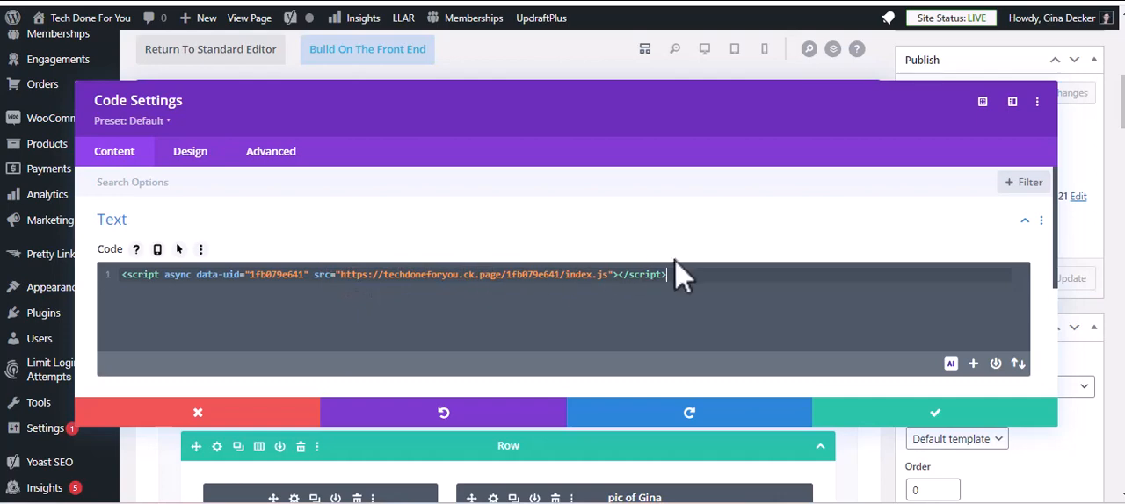
scroll(763, 314, "down", 1)
scroll(782, 316, "down", 1)
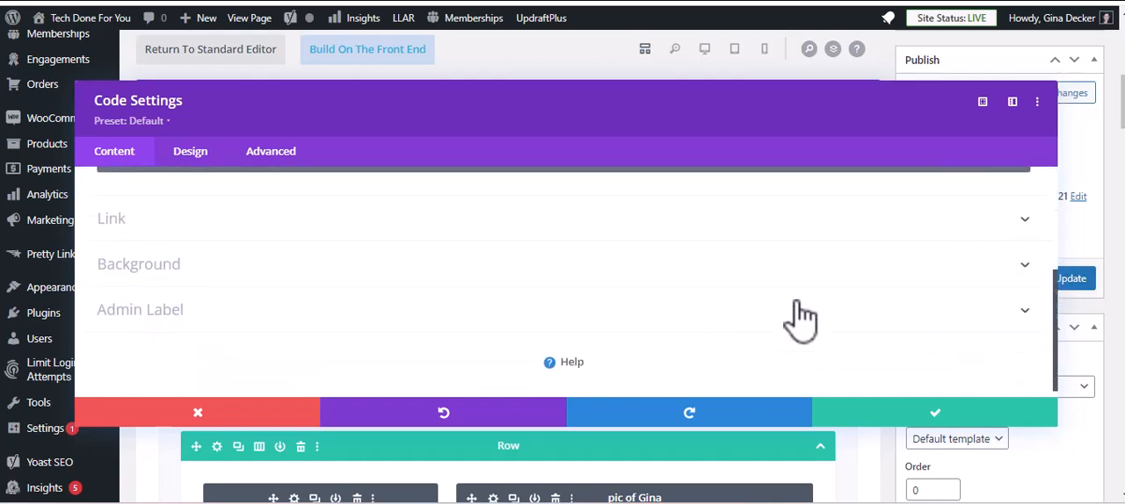
scroll(811, 318, "up", 1)
scroll(819, 320, "down", 2)
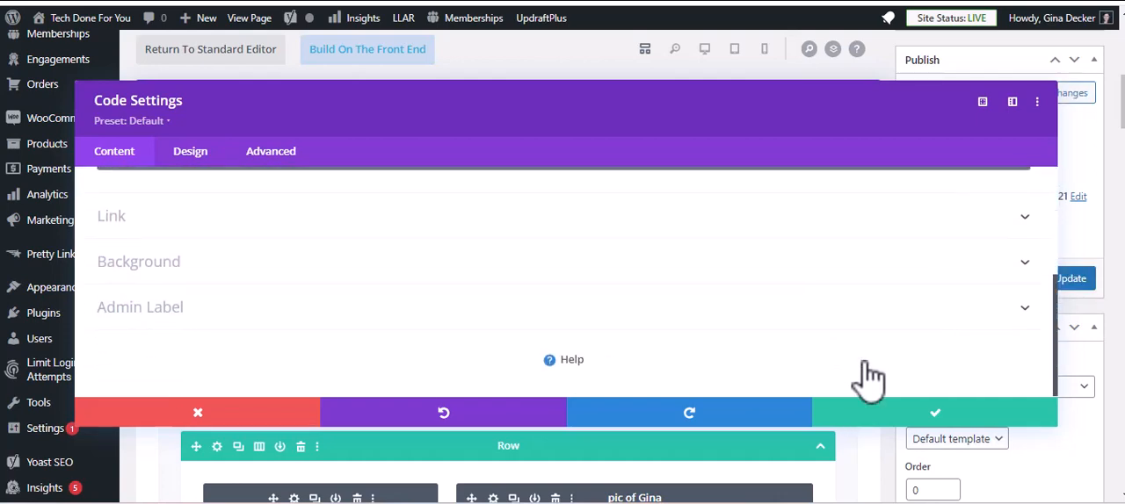
left_click(917, 413)
Update the page with the new form code and view the published page.
scroll(572, 370, "down", 15)
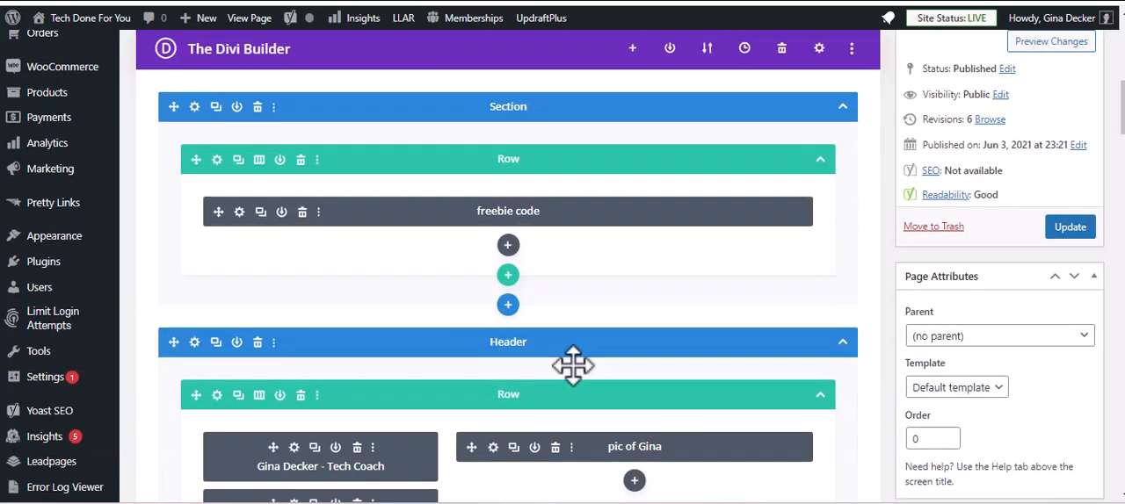
scroll(527, 413, "down", 12)
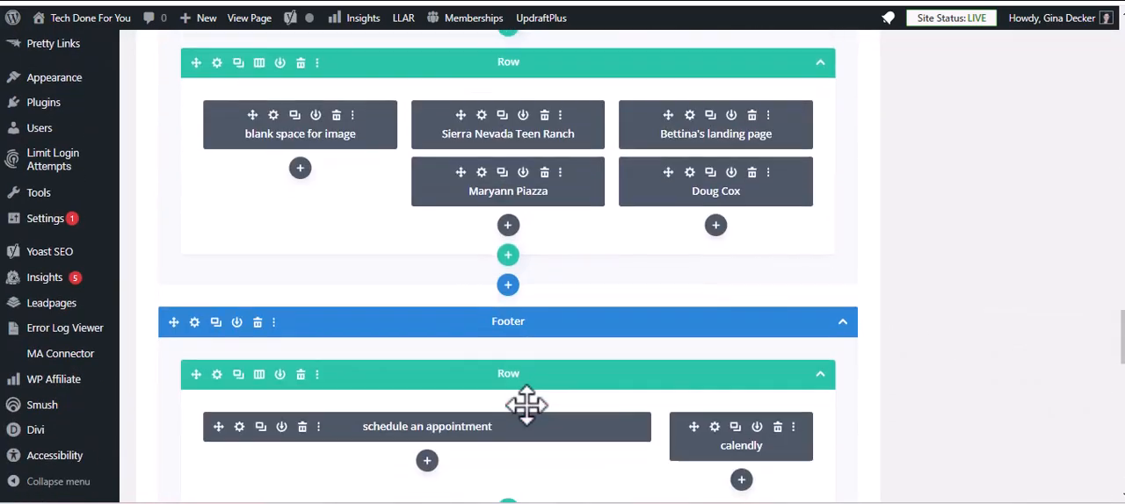
scroll(879, 263, "up", 10)
scroll(1019, 176, "up", 15)
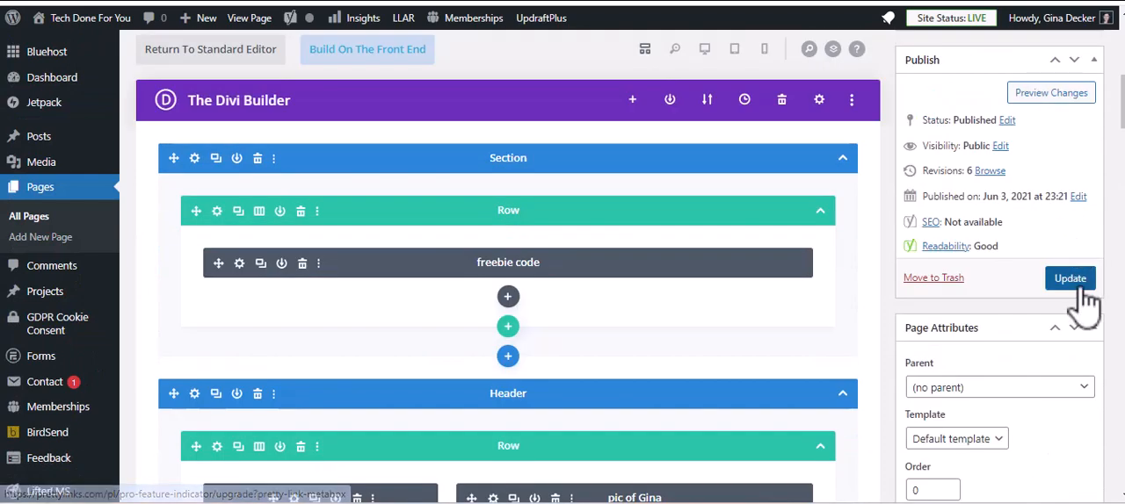
left_click(1078, 280)
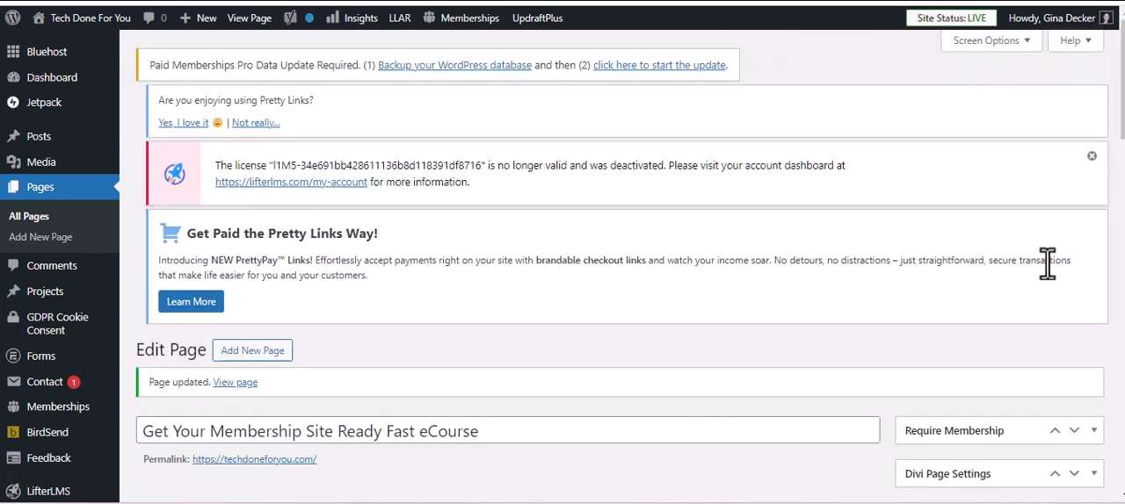
scroll(528, 193, "down", 1)
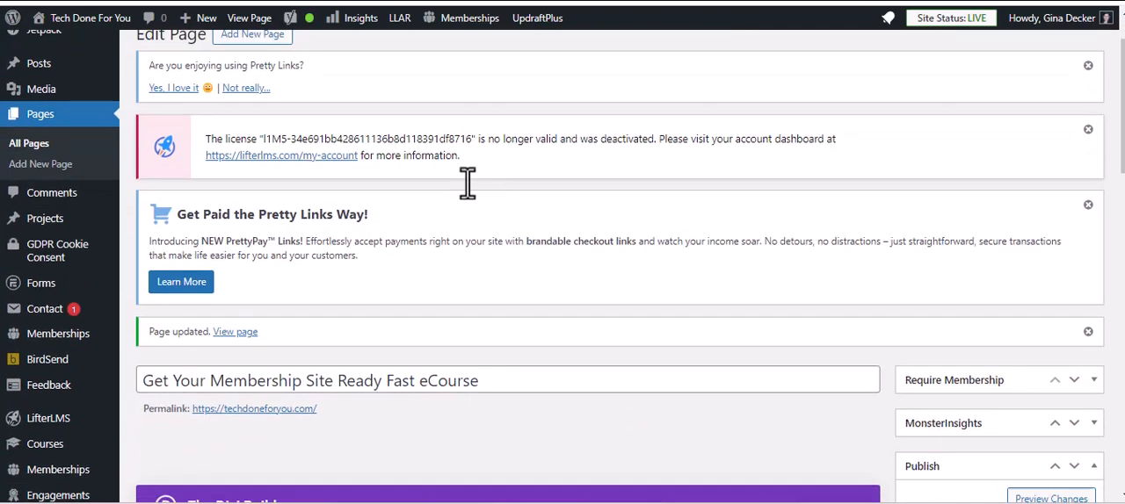
left_click(236, 322)
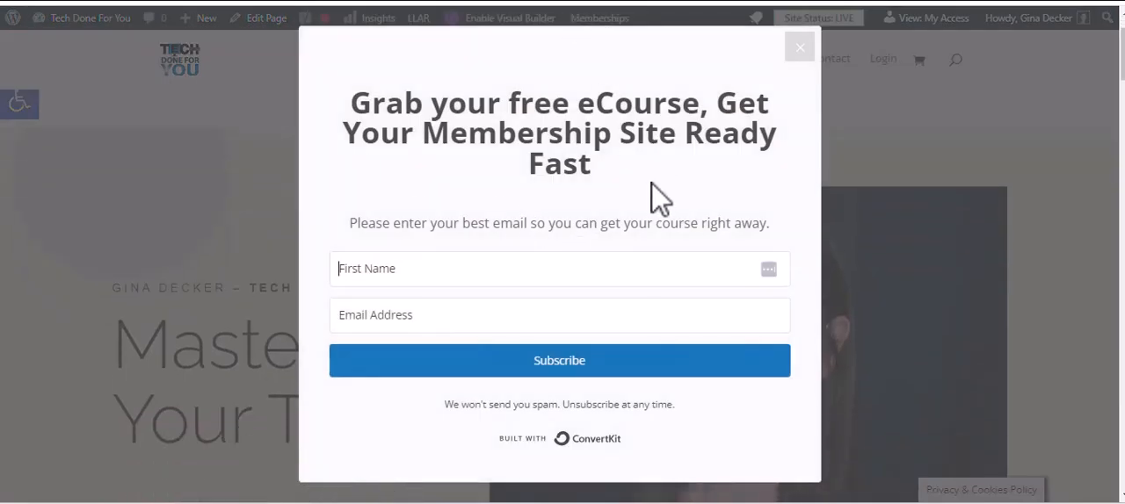
Fill in the pop-up form with a saved first name and e-mail address and subscribe to the free eCourse.
left_click(425, 273)
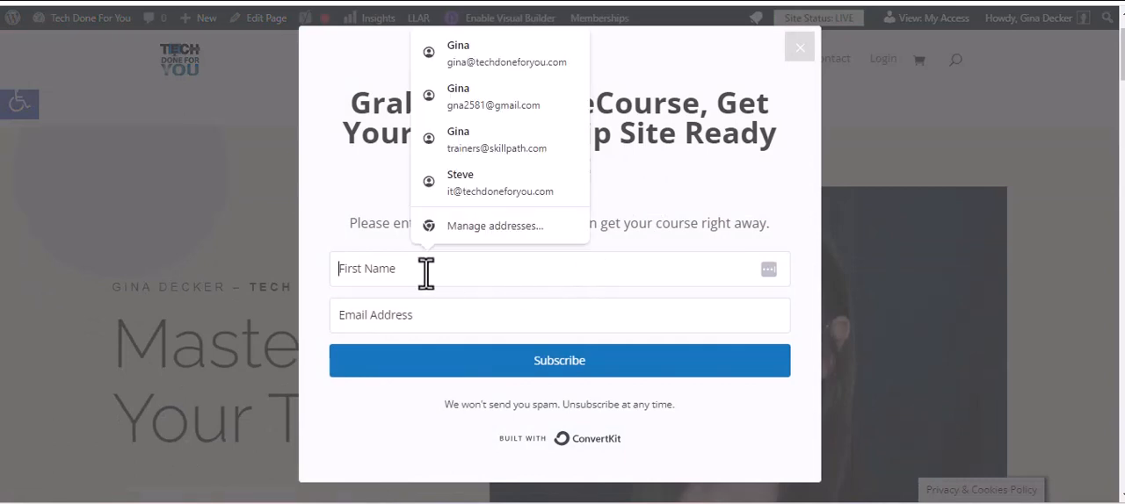
left_click(483, 62)
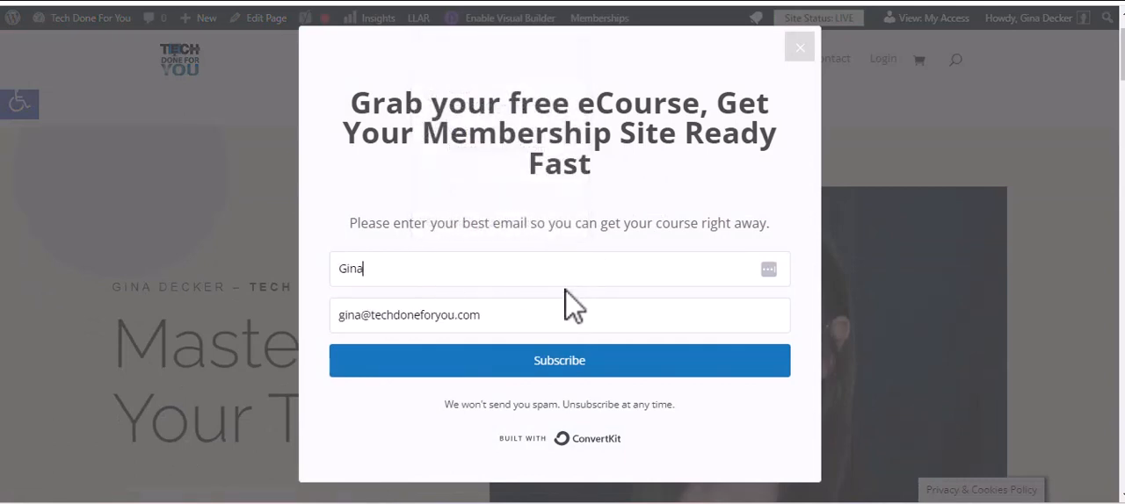
left_click(573, 367)
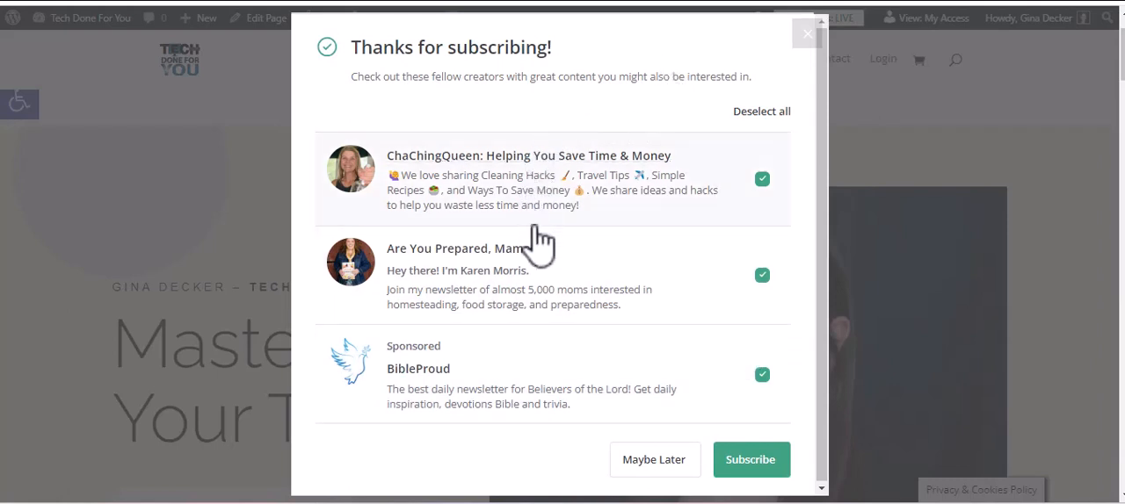
Put off subscribing to the recommended creators' newsletters and look over the "All set!" thank-you page.
scroll(542, 290, "down", 3)
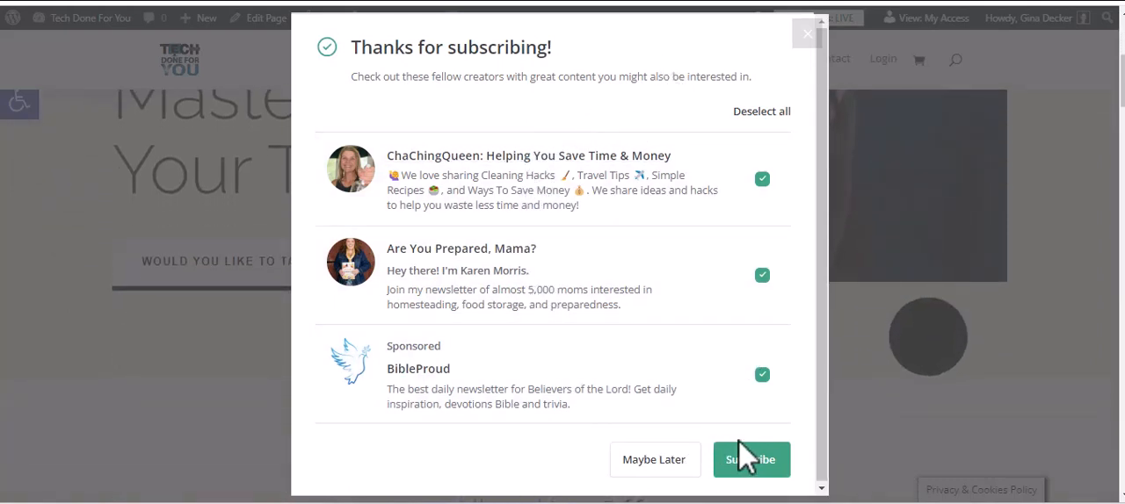
left_click(650, 461)
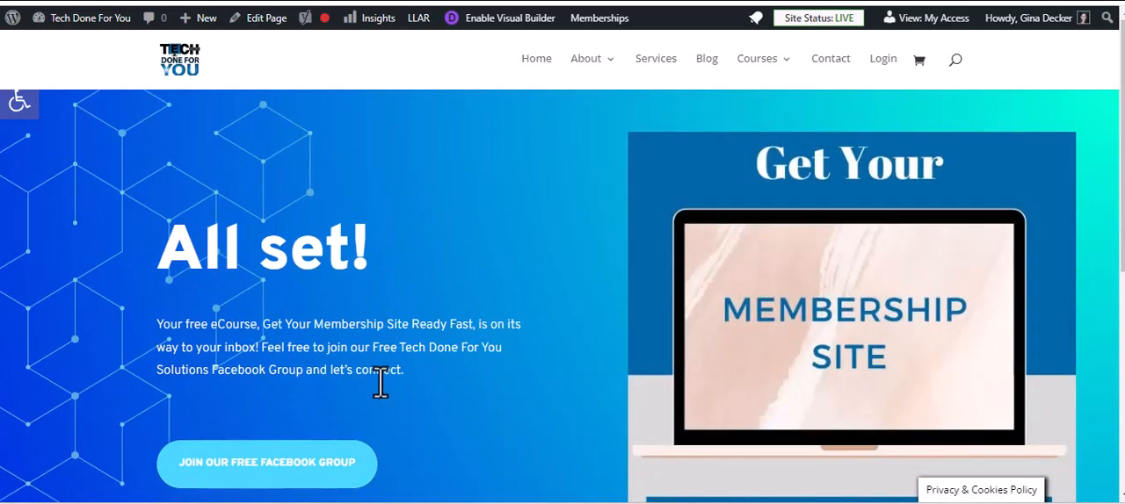
scroll(382, 360, "down", 2)
scroll(374, 352, "down", 2)
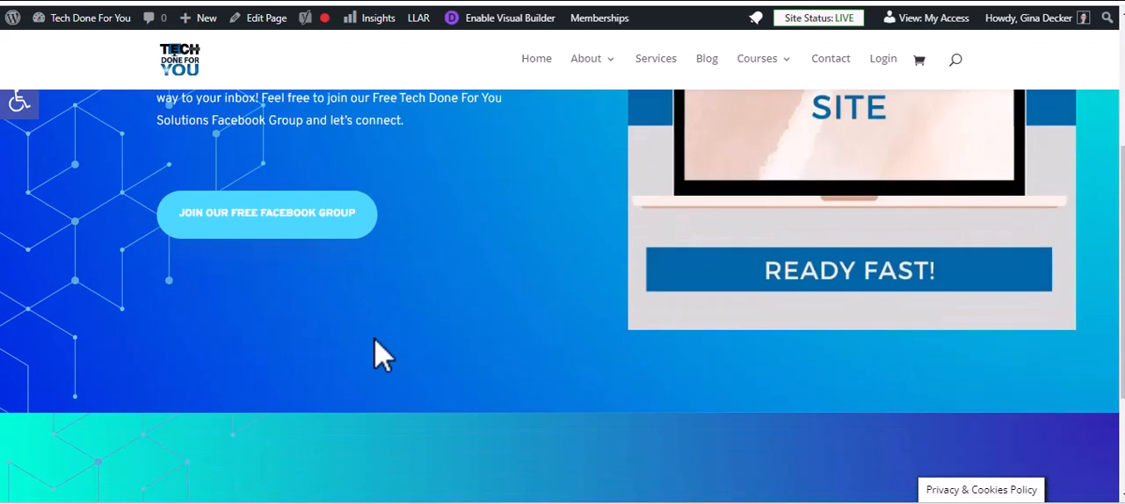
scroll(373, 342, "up", 4)
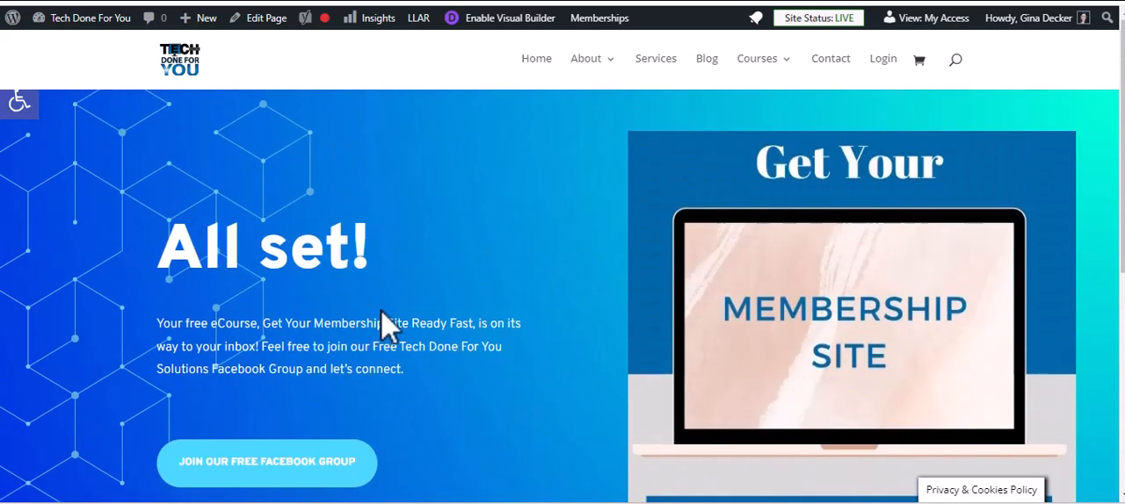